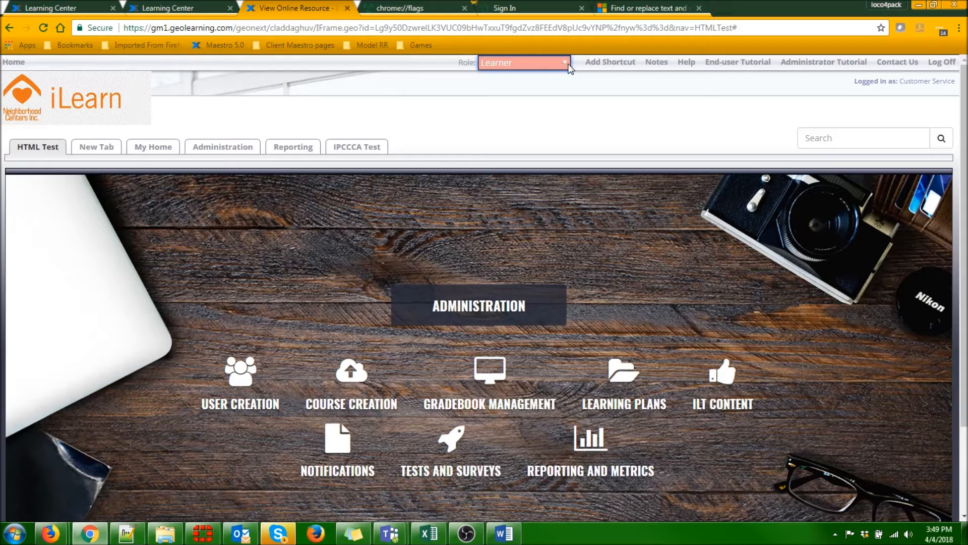
Switch the role to Domain Manager and open Advanced Reporting.
click(564, 64)
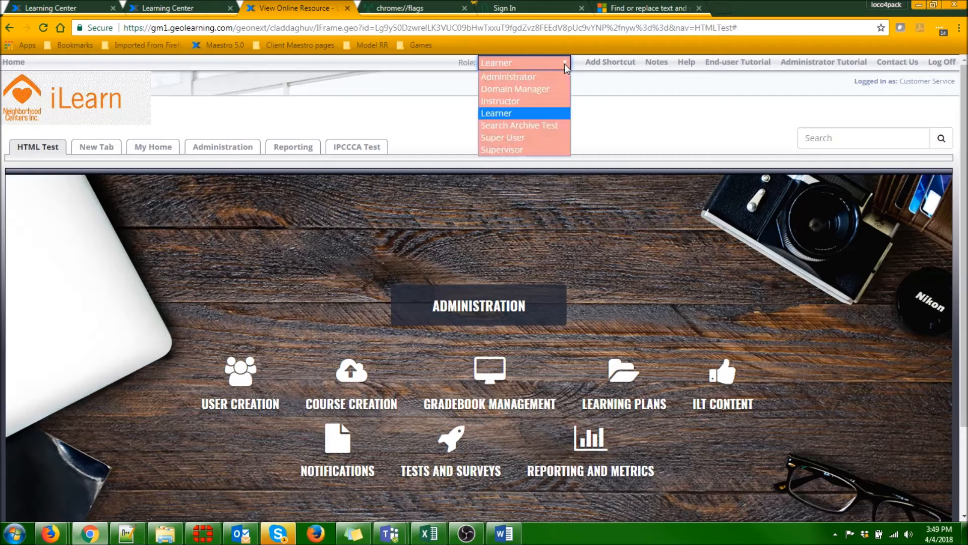
click(549, 92)
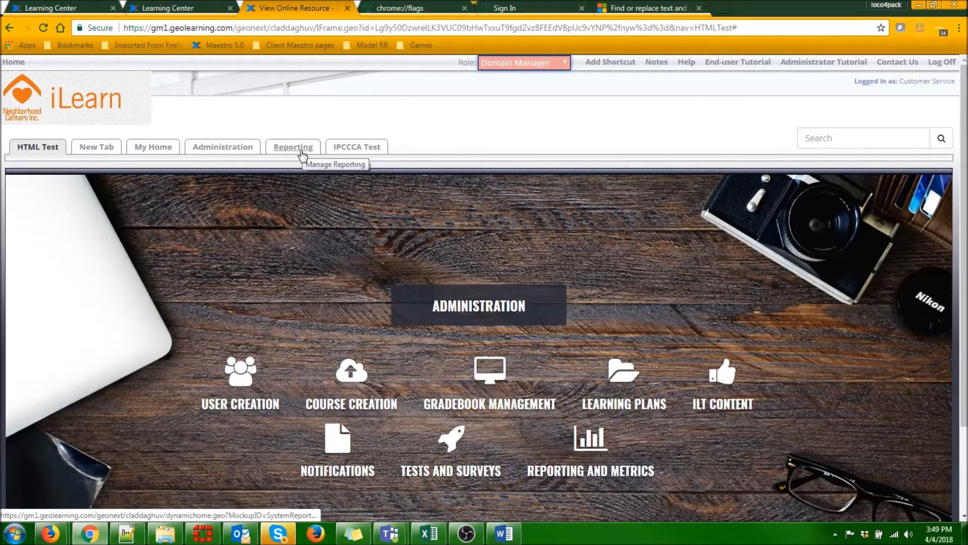
click(302, 149)
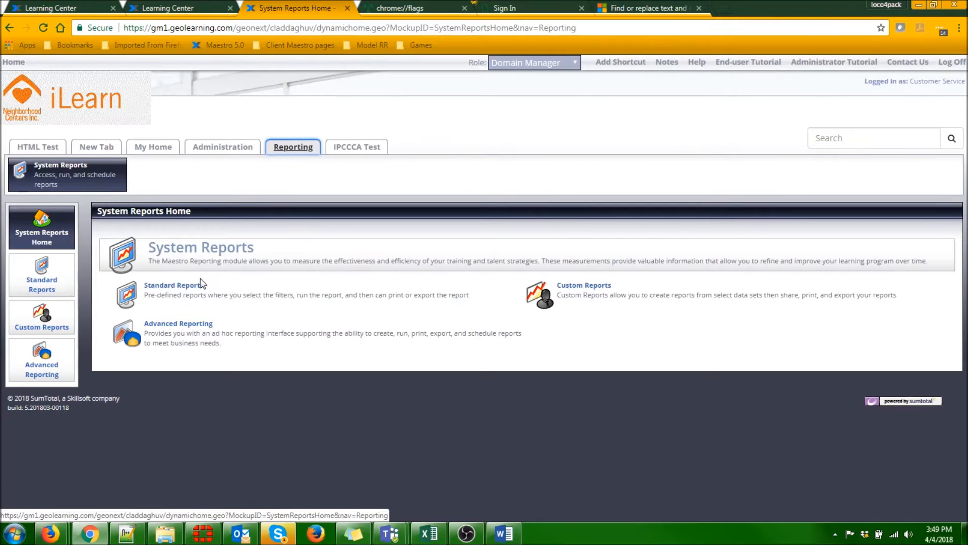
click(188, 327)
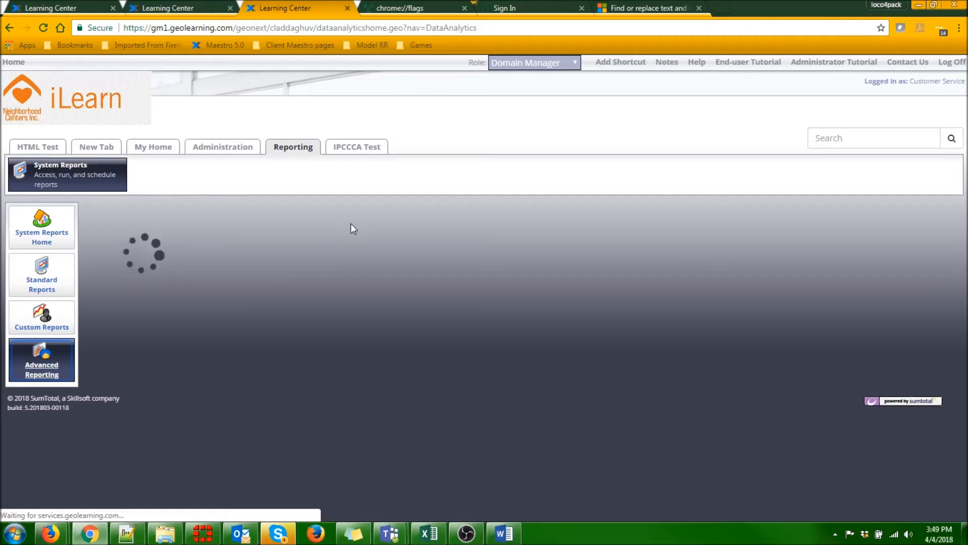
Start a new Ad Hoc View using the Analytics domain as its data source and proceed to choosing its data.
scroll(350, 223, down, 1)
scroll(352, 225, down, 1)
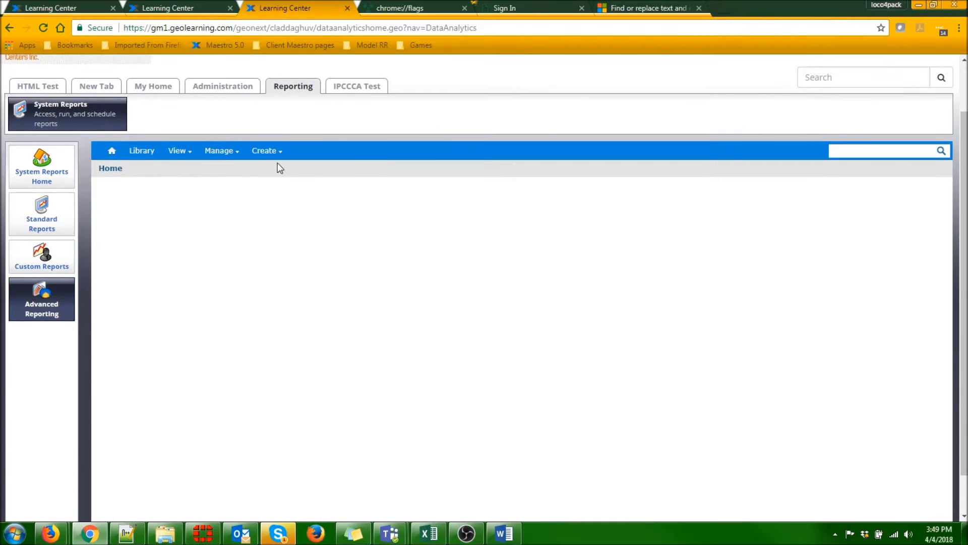
click(268, 154)
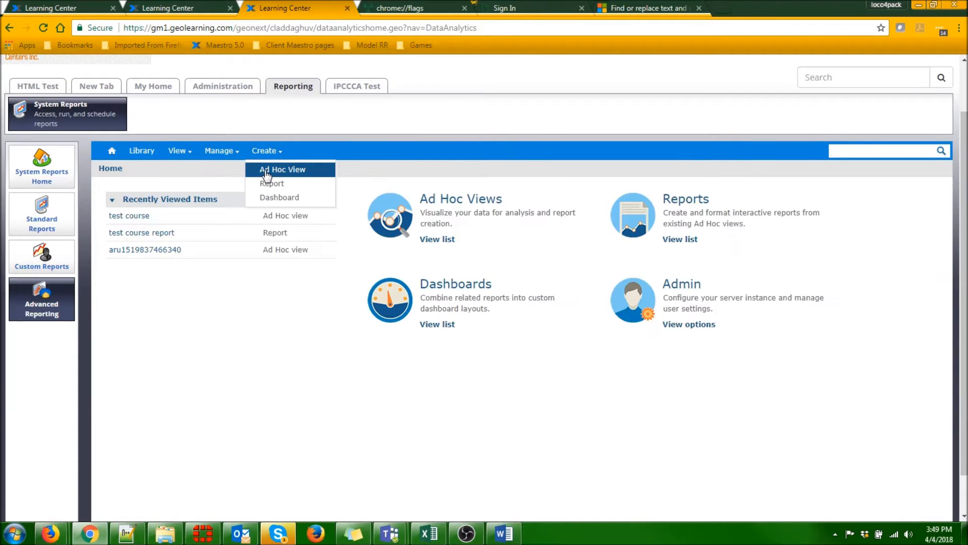
click(266, 173)
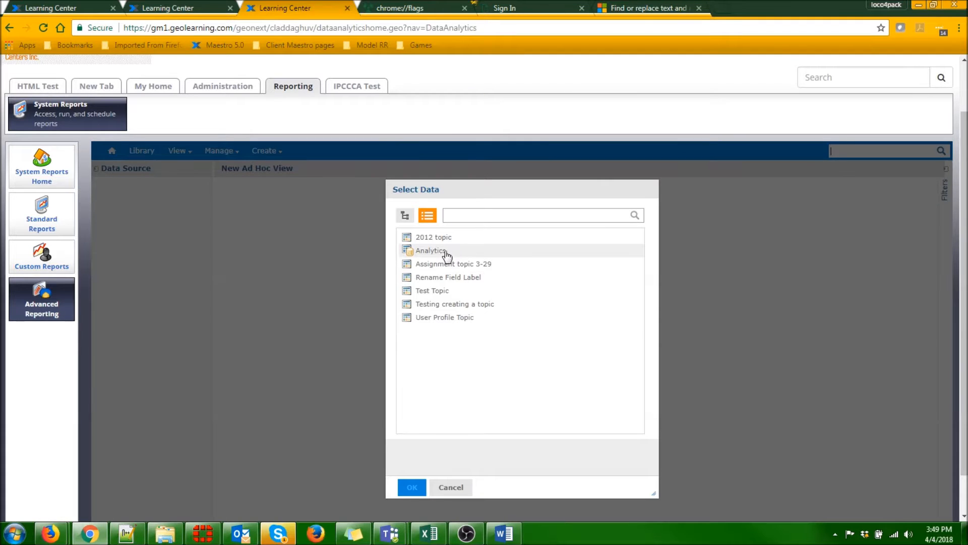
scroll(346, 300, down, 1)
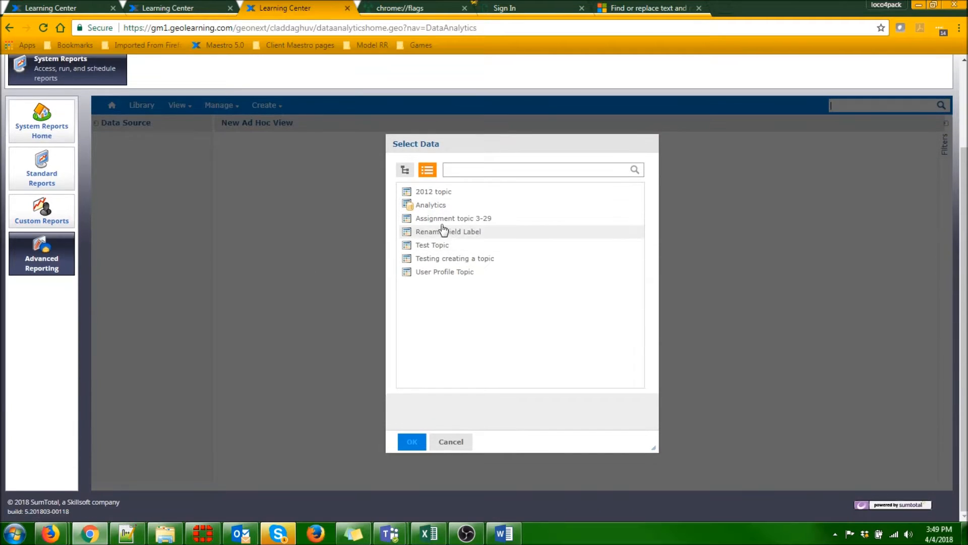
mouse_move(437, 209)
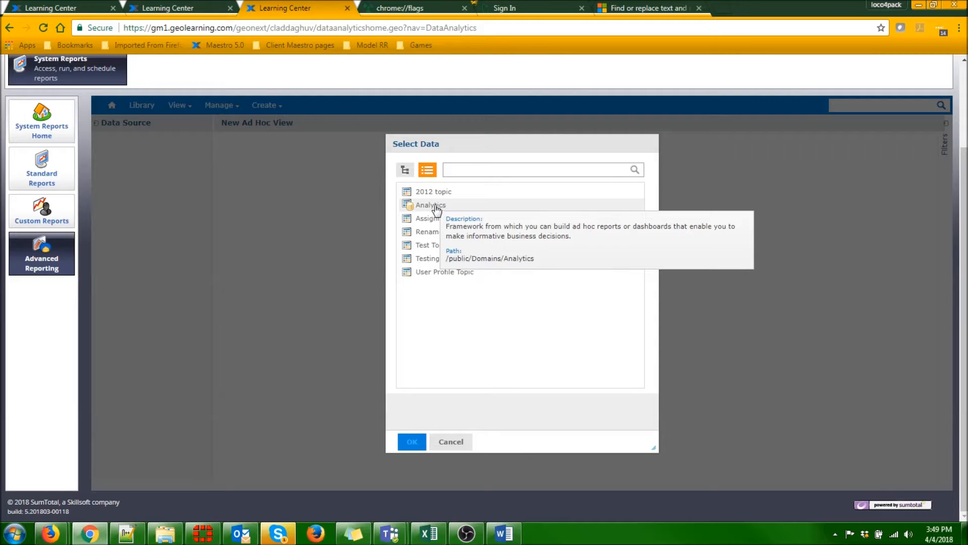
click(431, 205)
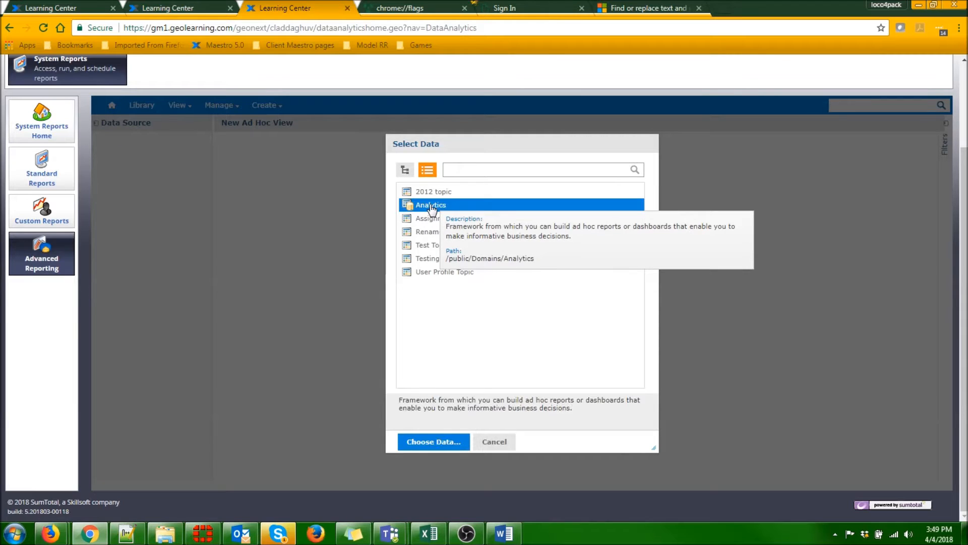
click(438, 448)
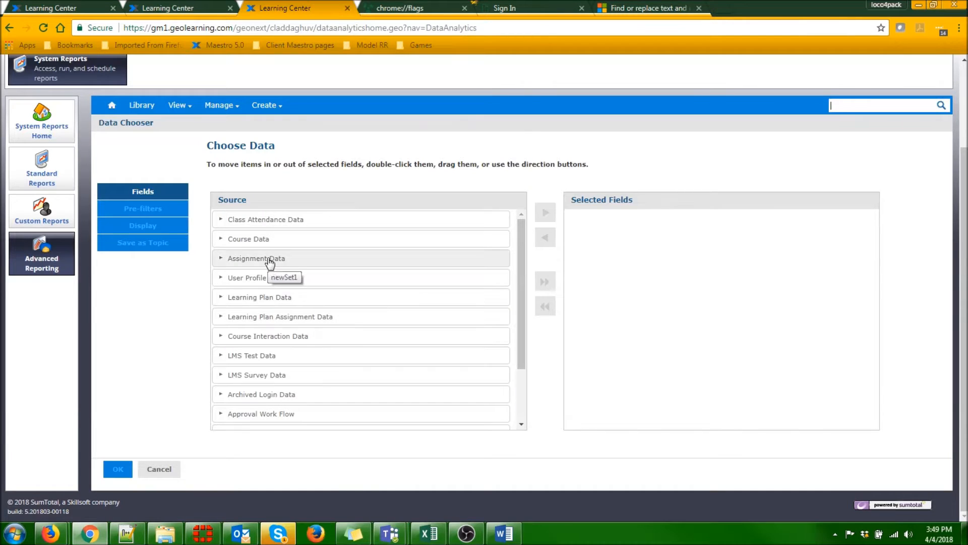
Add the whole Assignment Data set to the selected fields and confirm the data selection.
click(252, 264)
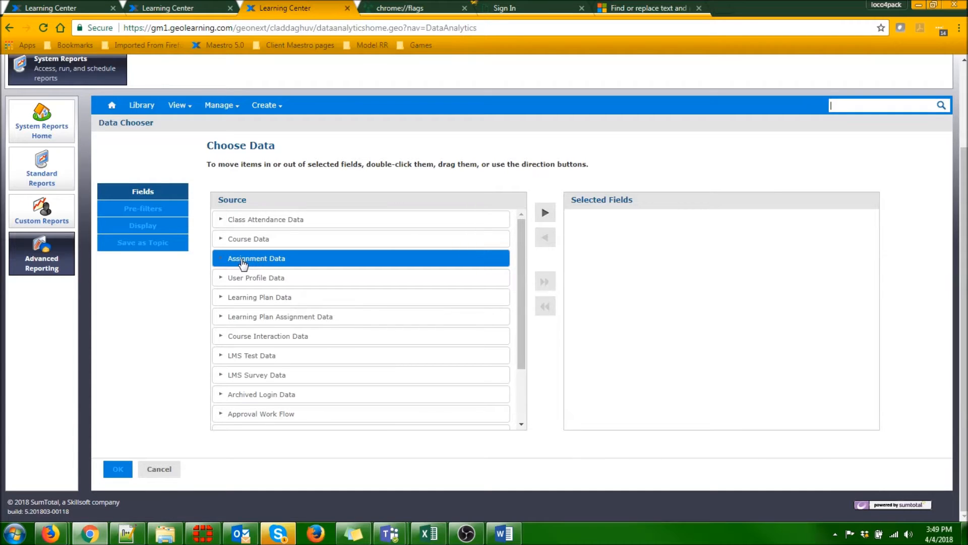
drag(248, 263, 252, 318)
click(221, 317)
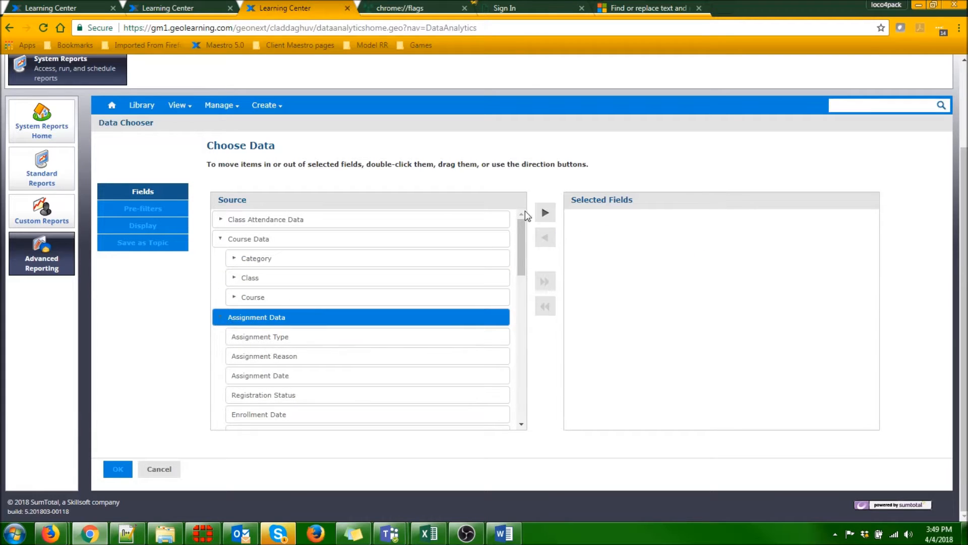
click(544, 214)
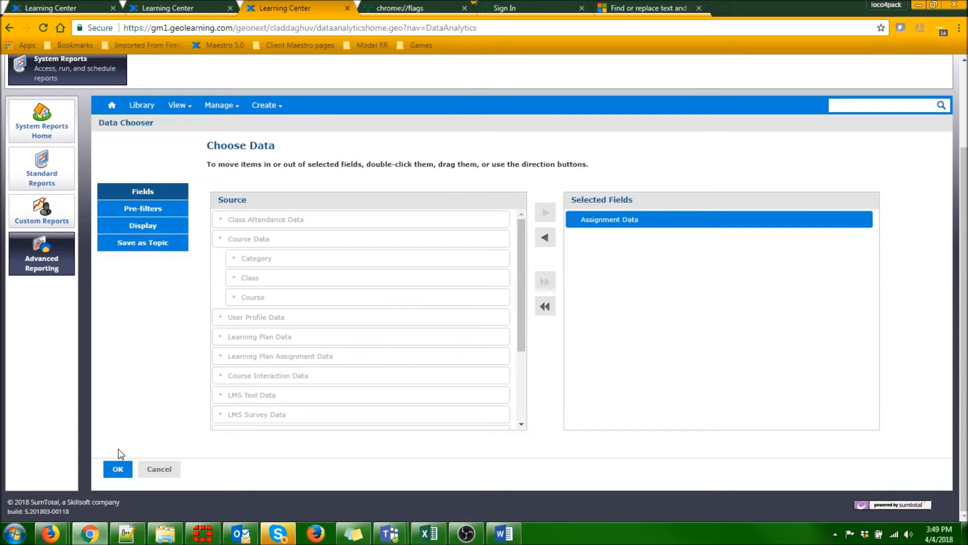
click(117, 469)
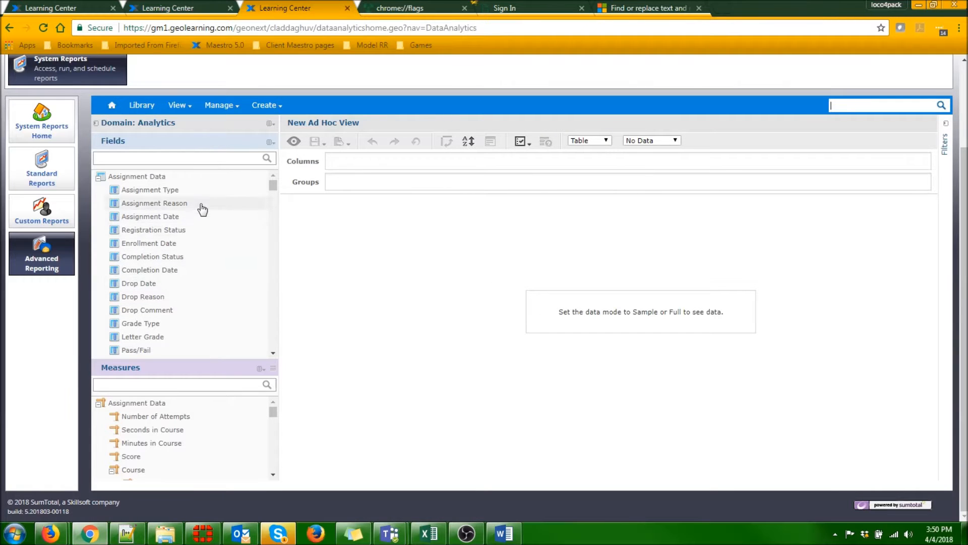
Add the Course Name field from the Course folder as a column of the ad hoc view.
scroll(212, 240, up, 1)
scroll(216, 302, down, 1)
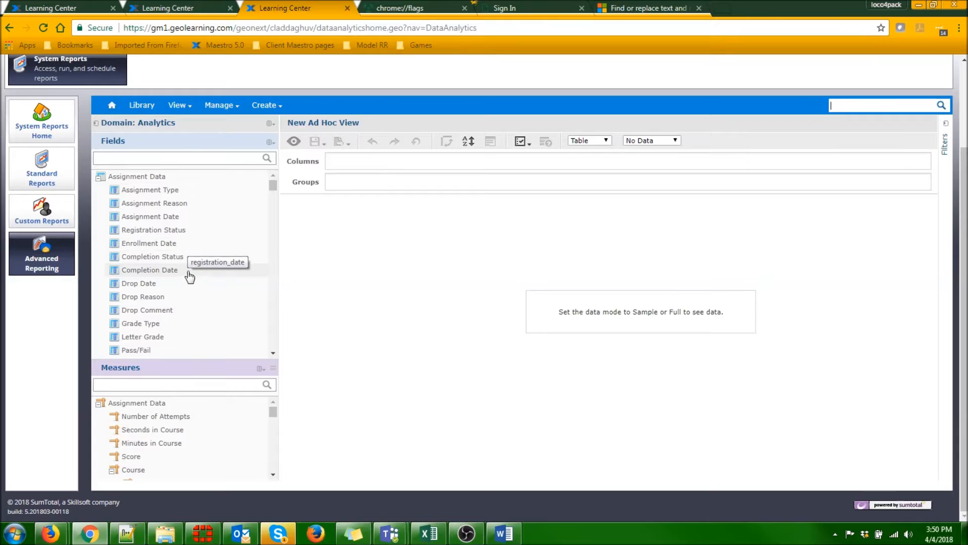
scroll(189, 225, down, 9)
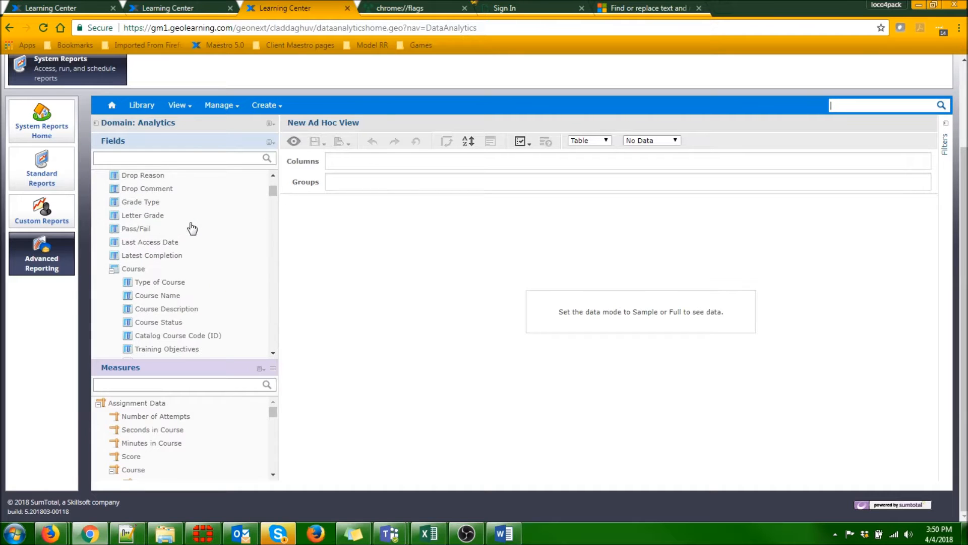
double_click(173, 177)
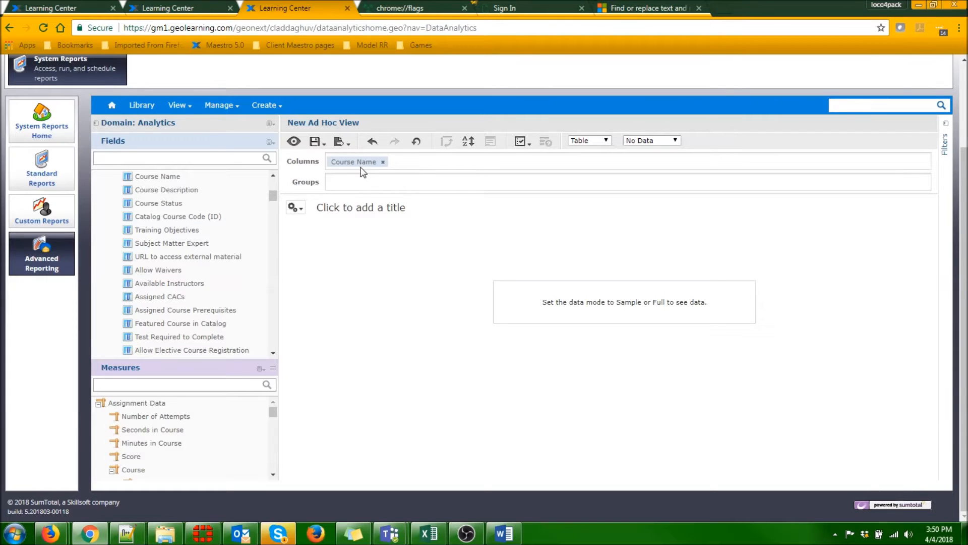
Add the First Name, Last Name and Email fields from the User folder as columns.
scroll(247, 254, down, 5)
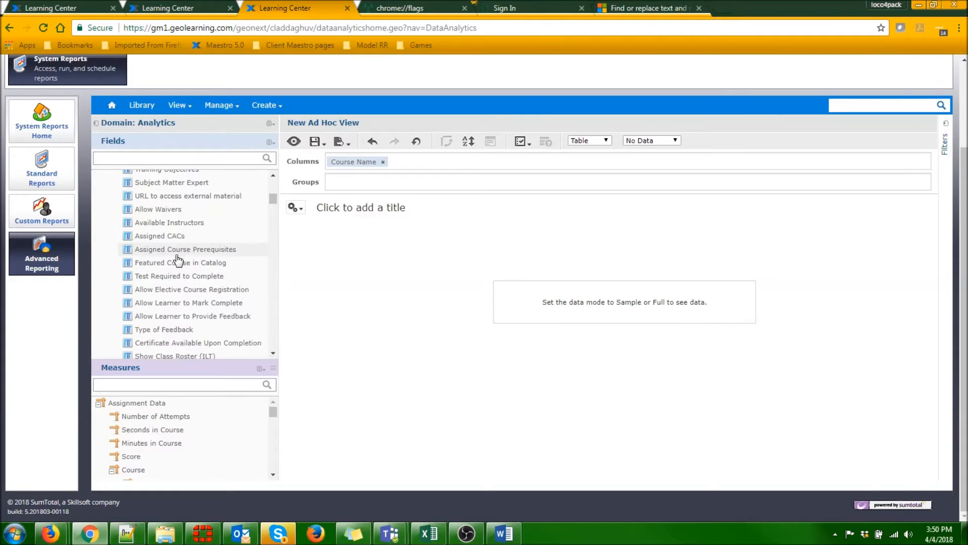
scroll(175, 263, down, 10)
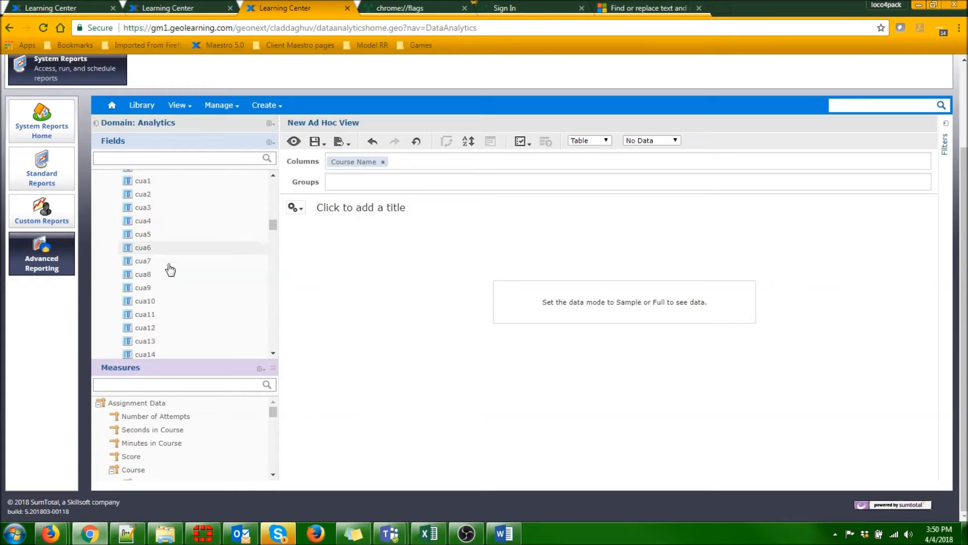
scroll(172, 268, down, 5)
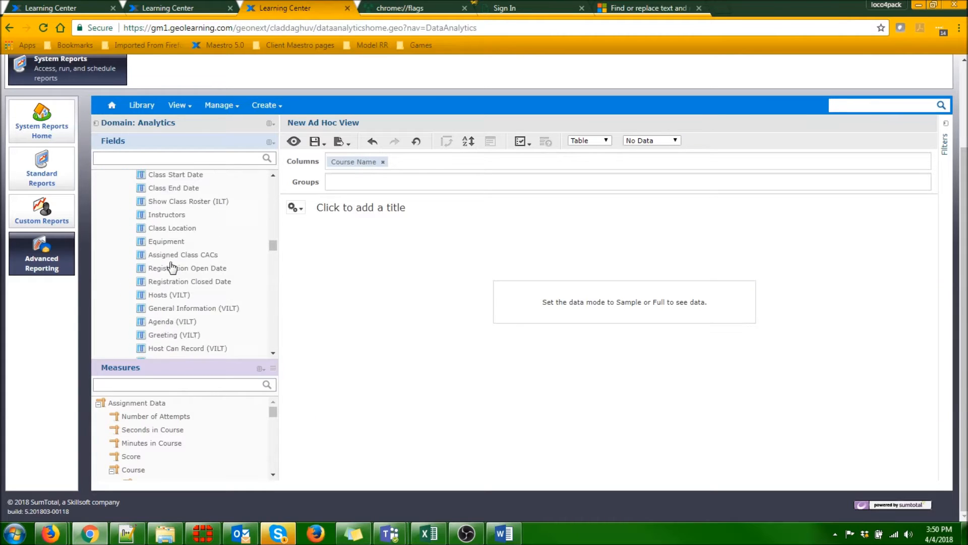
scroll(172, 265, down, 10)
scroll(173, 263, up, 3)
scroll(172, 263, up, 3)
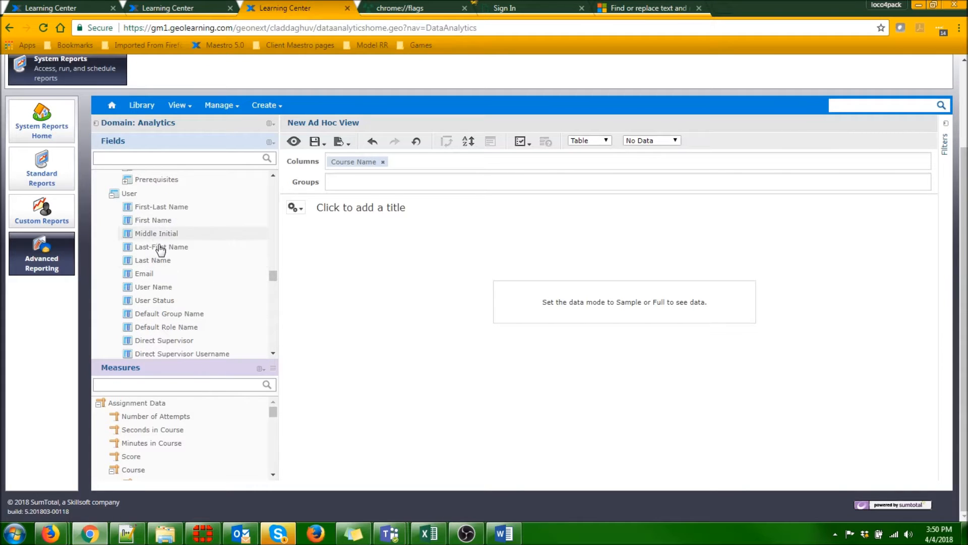
double_click(156, 220)
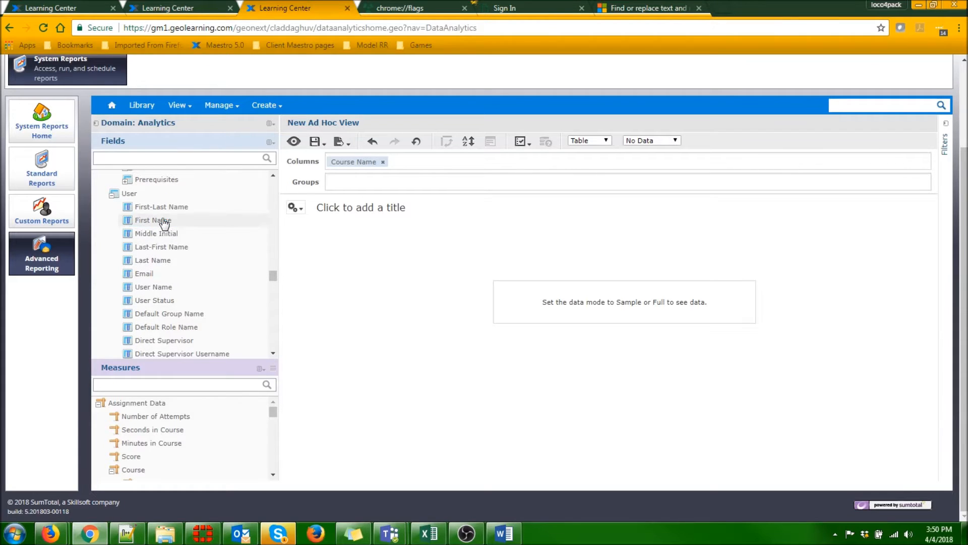
double_click(159, 262)
double_click(149, 275)
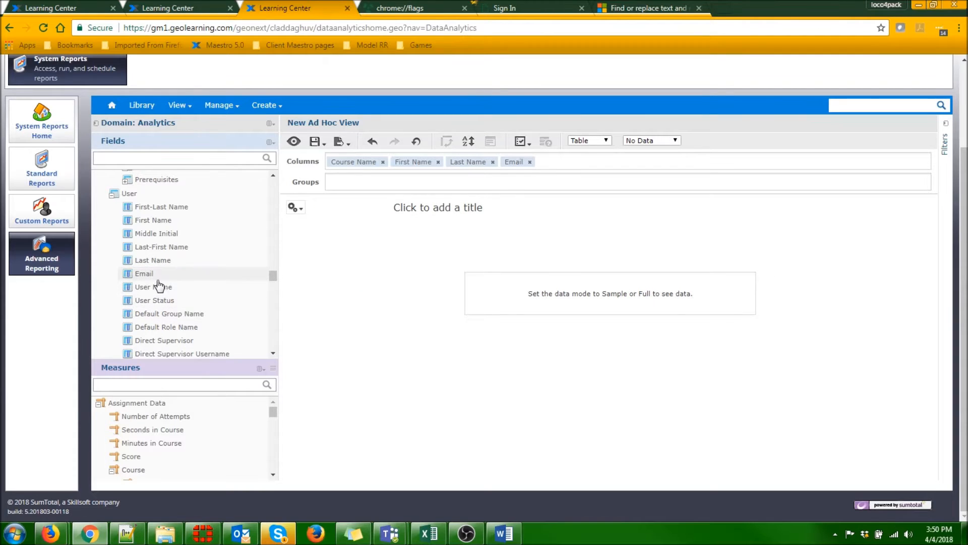
Create a filter on User Status equal to Active and apply it.
right_click(157, 305)
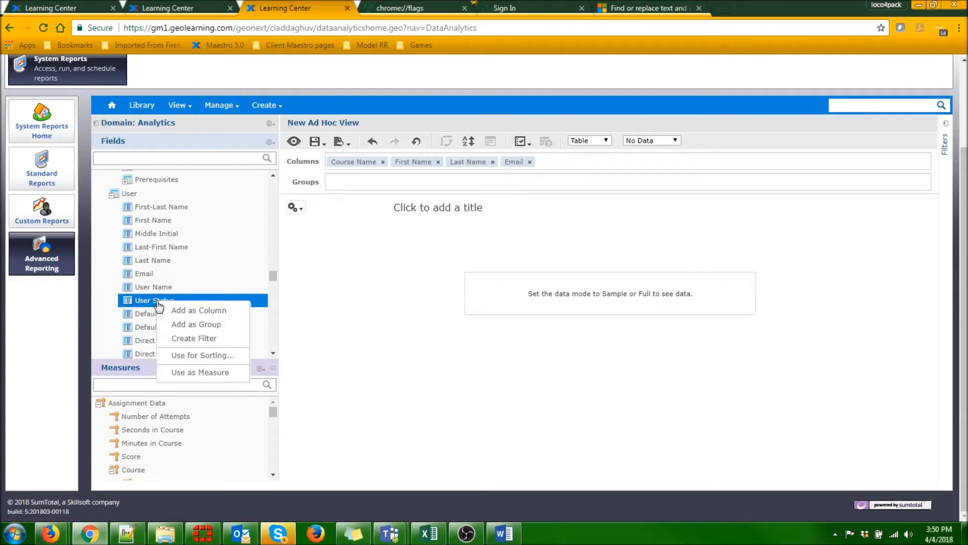
click(182, 343)
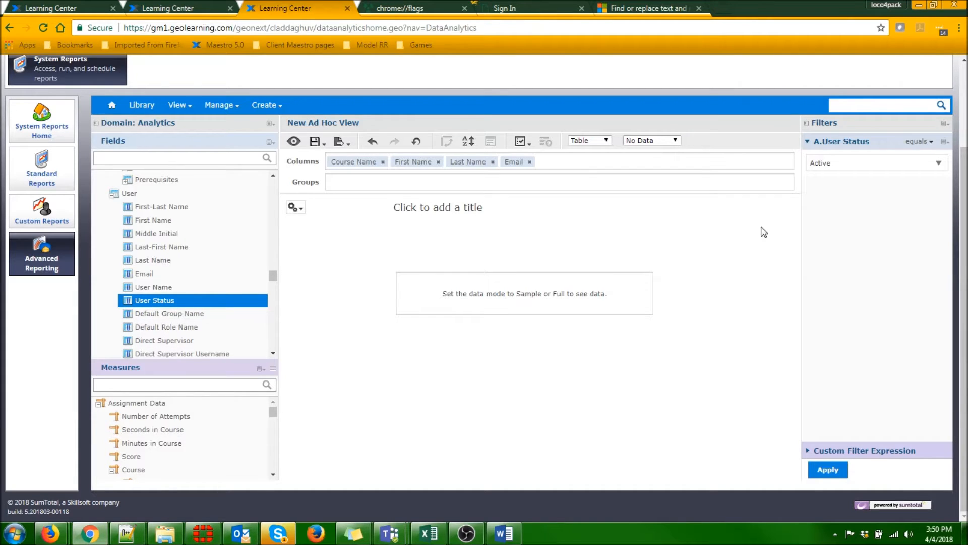
click(828, 470)
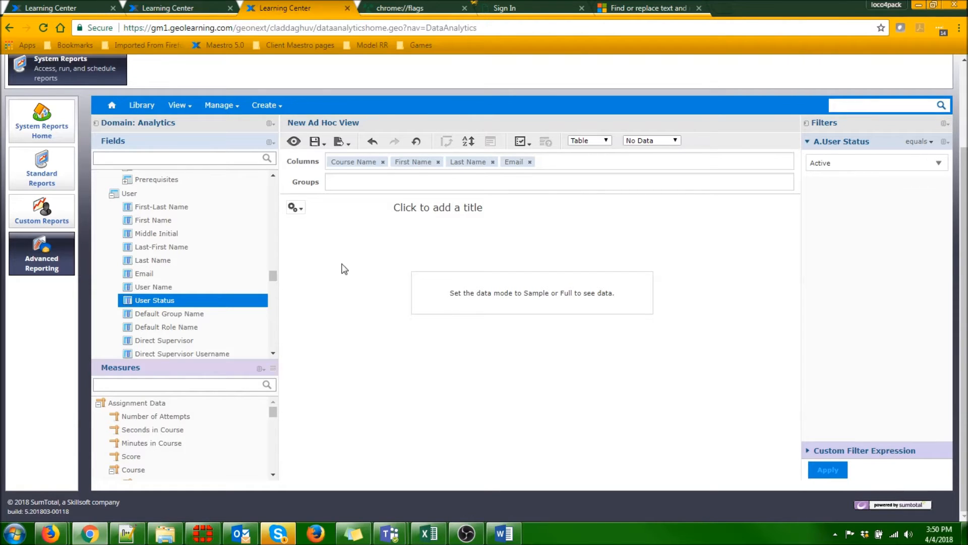
Collapse the Course folder in the Assignment Data field list.
click(117, 195)
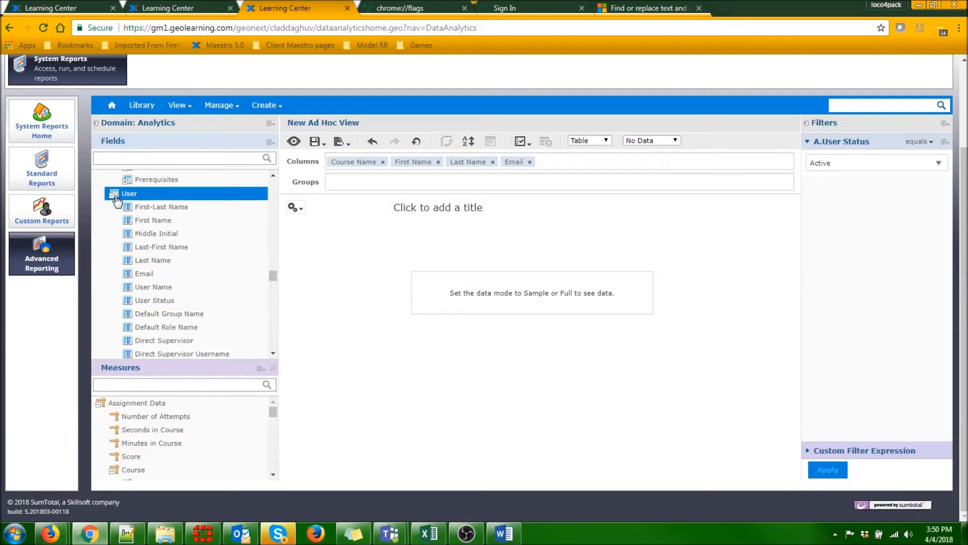
scroll(149, 239, up, 10)
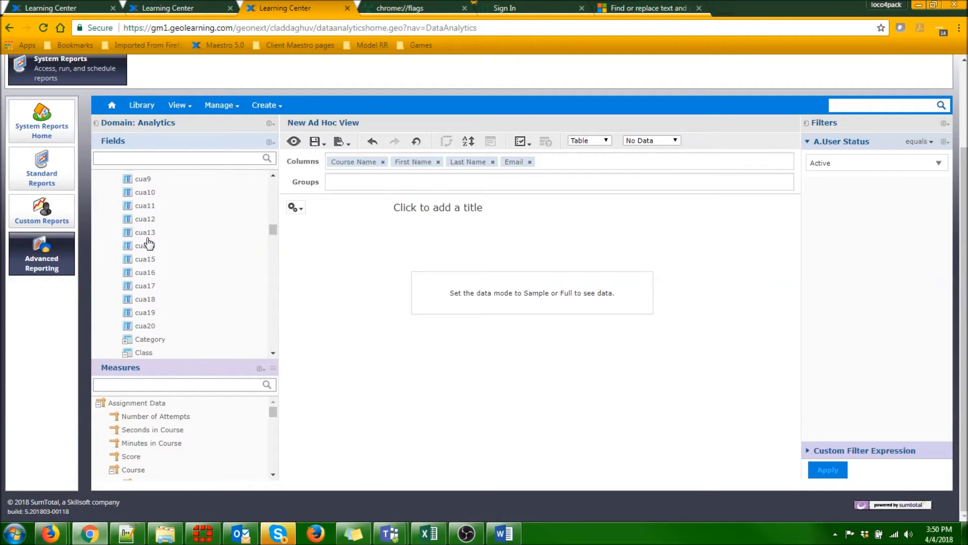
scroll(128, 261, up, 10)
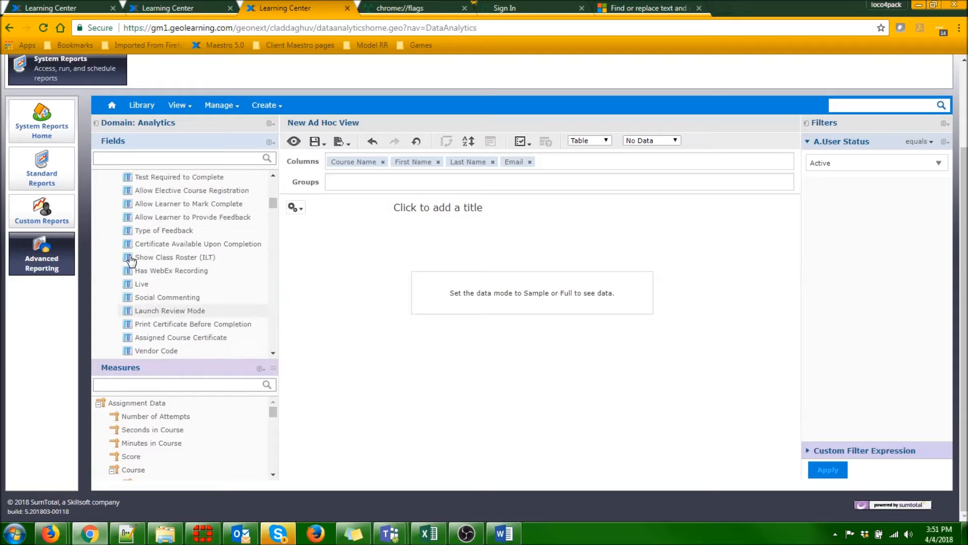
scroll(131, 259, up, 5)
click(123, 315)
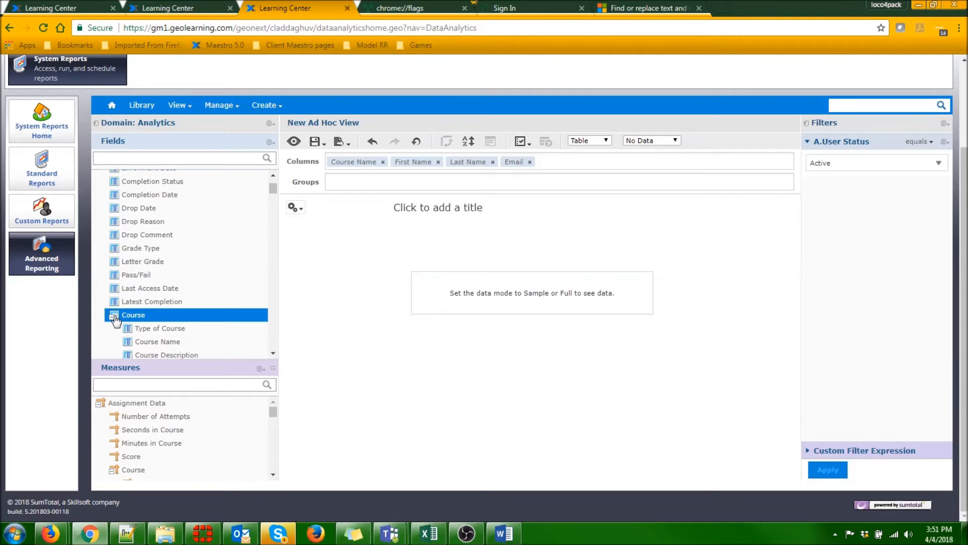
scroll(162, 281, down, 3)
click(114, 184)
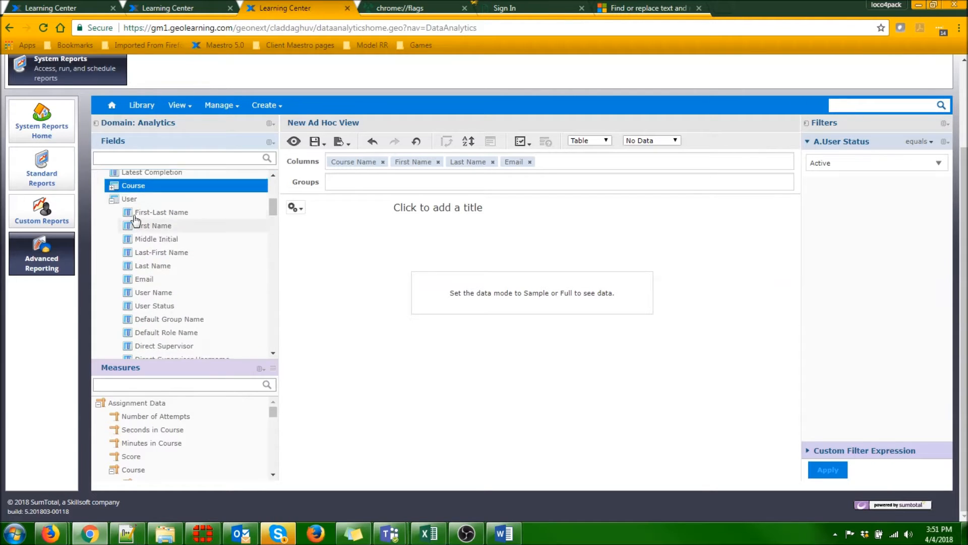
Add the Registration Status and Assignment Date fields of Assignment Data as columns.
scroll(130, 214, down, 3)
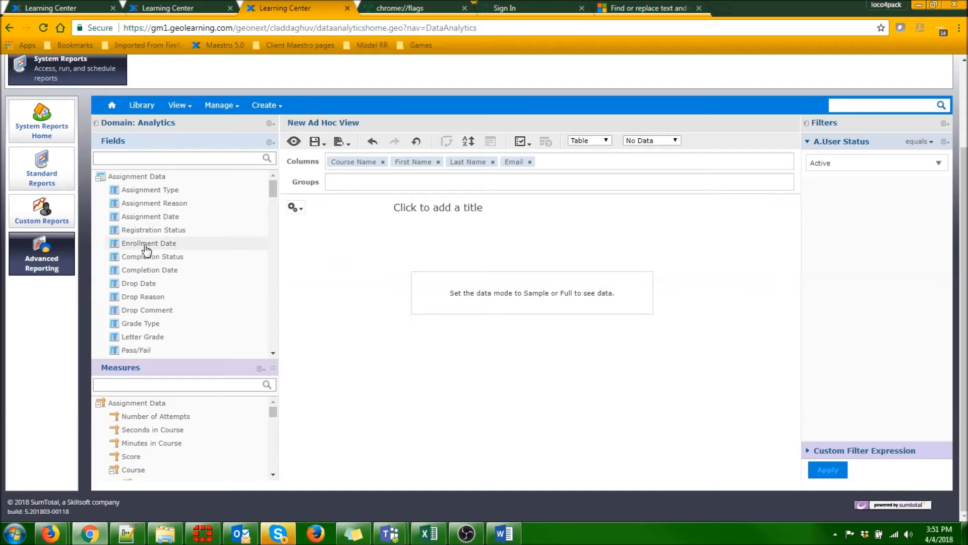
click(154, 234)
double_click(155, 233)
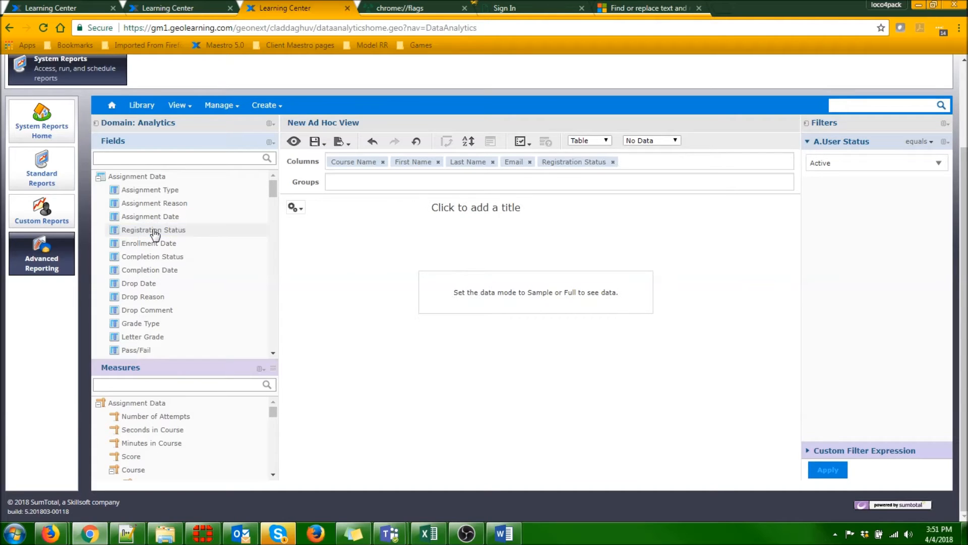
double_click(152, 220)
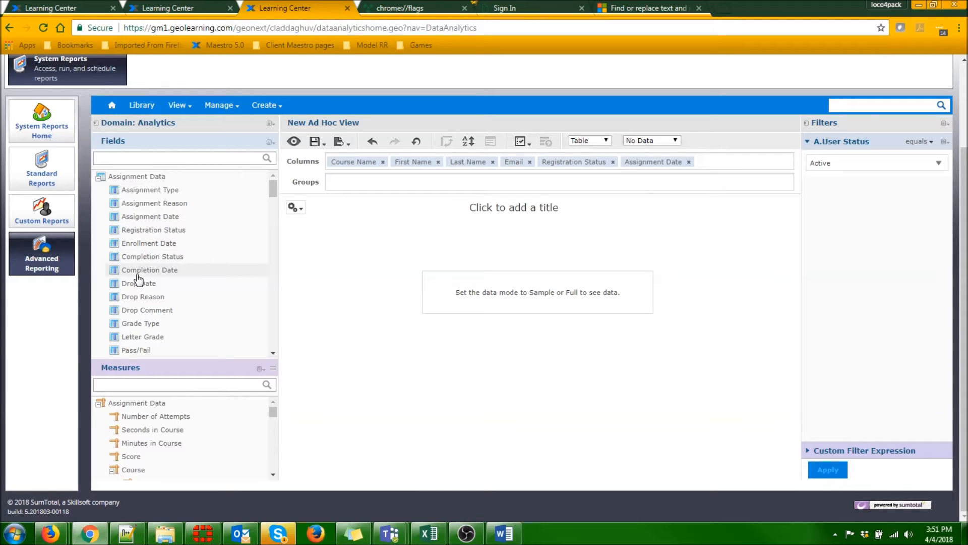
Add the Completion Status and Completion Date fields as columns and set the view's data mode to Sample Data.
click(154, 257)
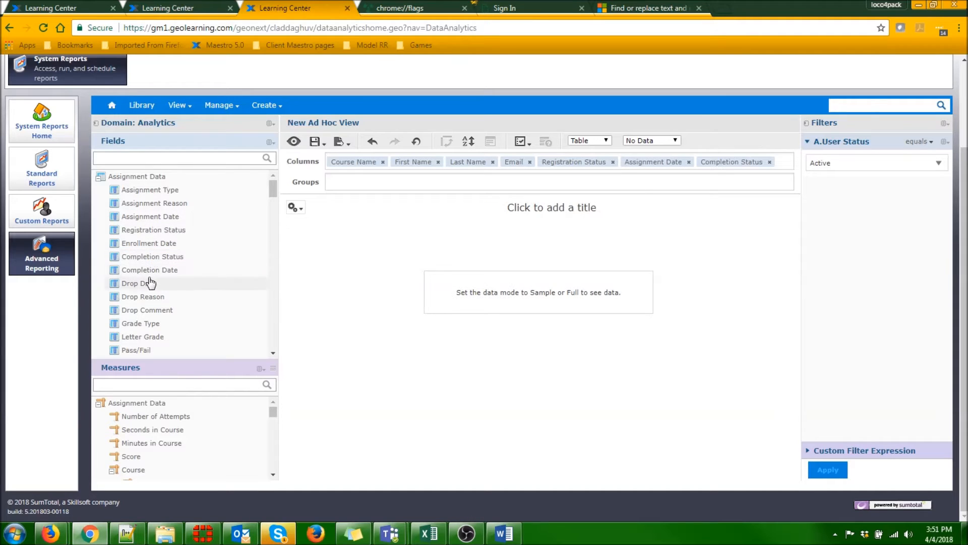
double_click(149, 272)
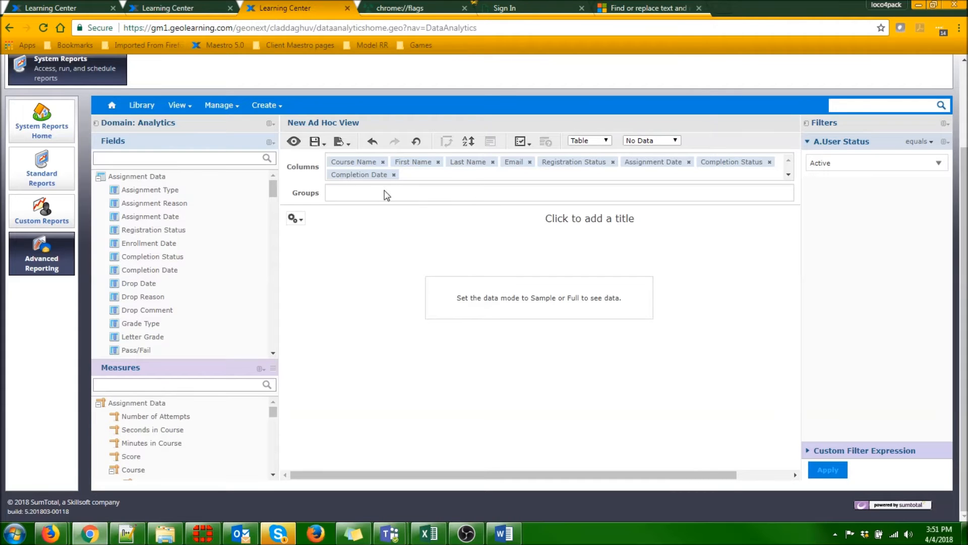
click(673, 140)
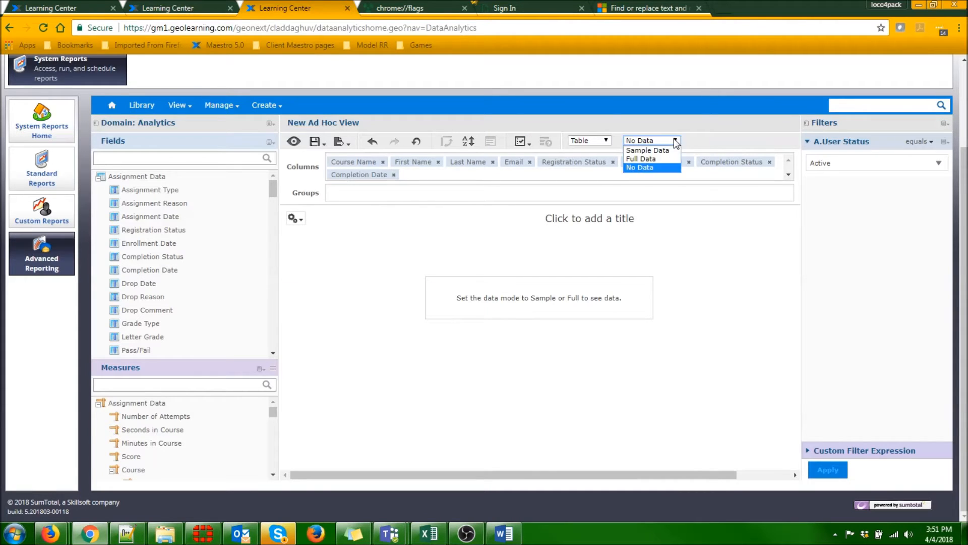
click(664, 153)
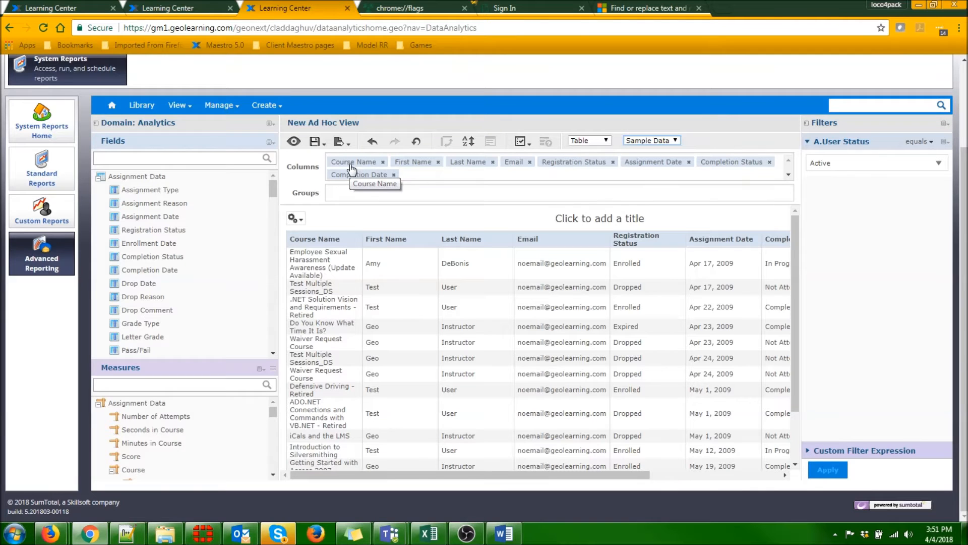
Move the Course Name column between Email and Registration Status and check the remaining columns of the table.
drag(343, 167, 484, 169)
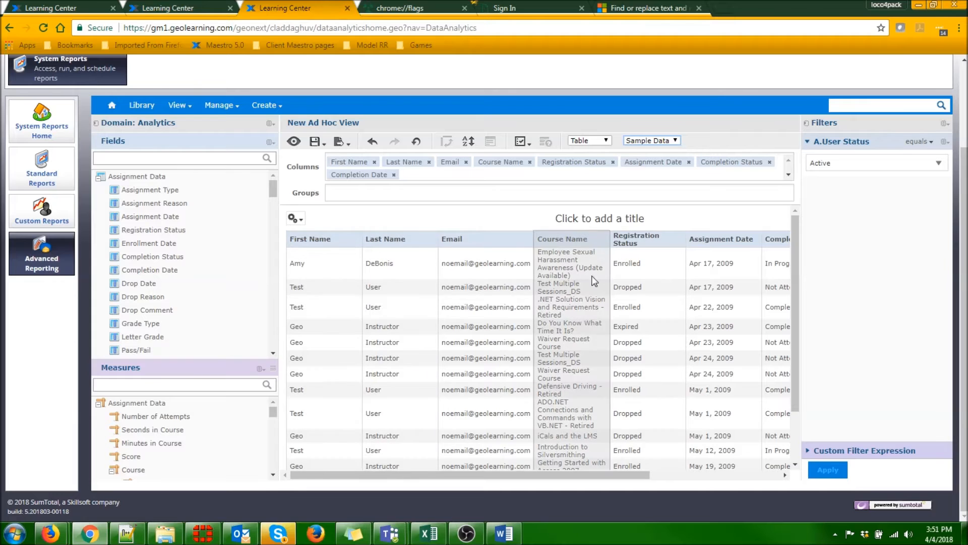
drag(608, 479, 723, 479)
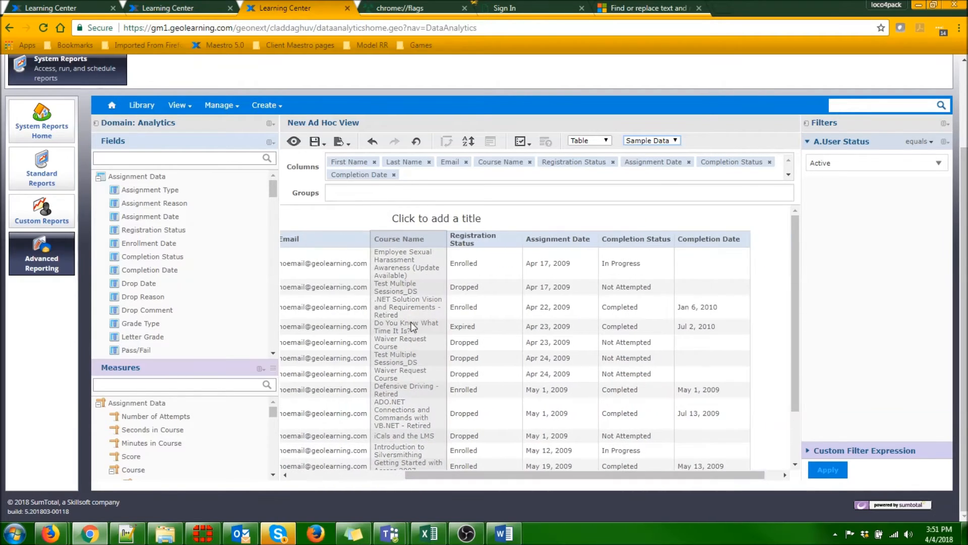
Create a filter on Registration Status equal to Enrolled and apply it.
click(145, 234)
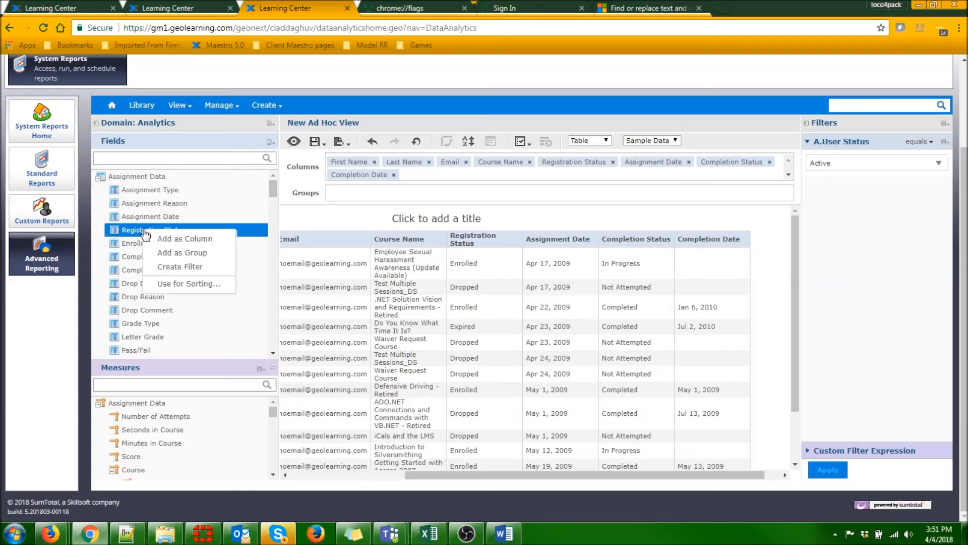
right_click(147, 233)
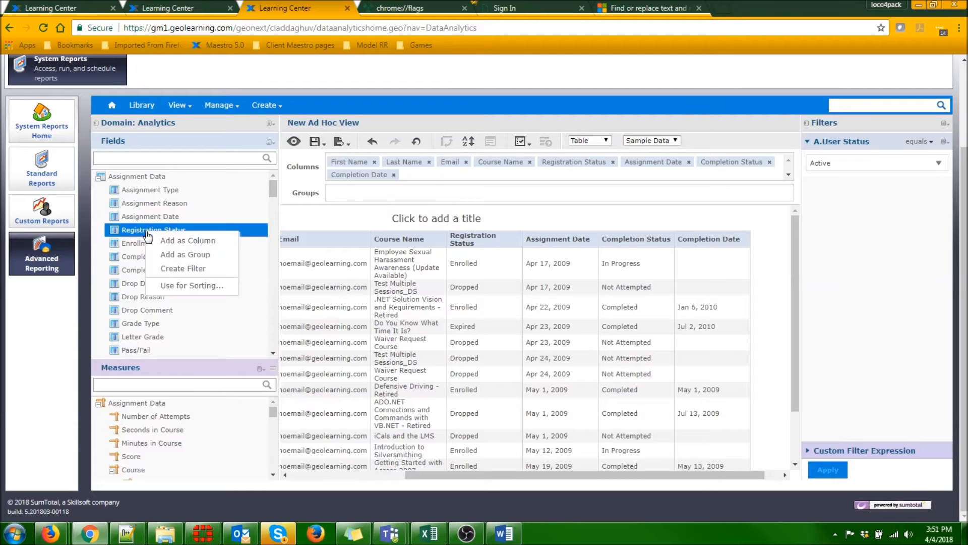
click(187, 271)
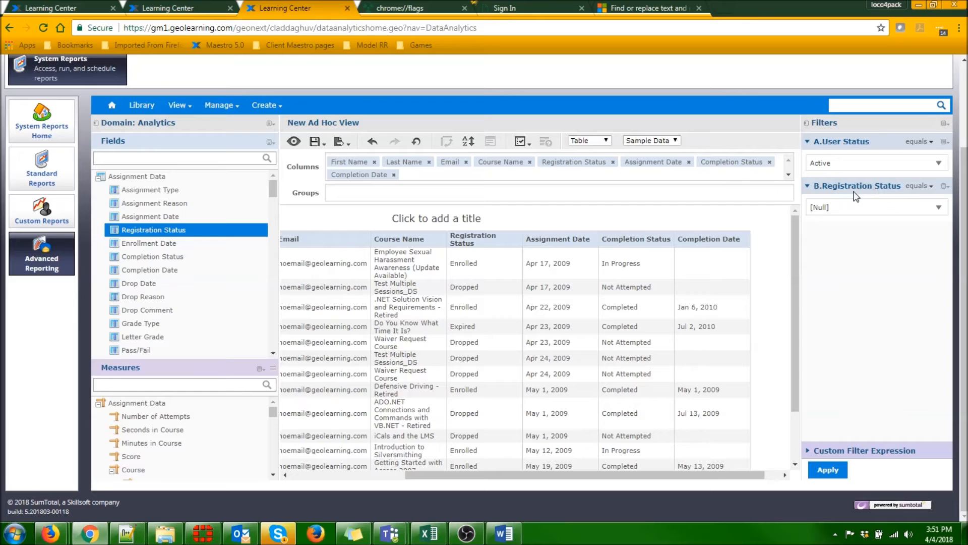
click(934, 210)
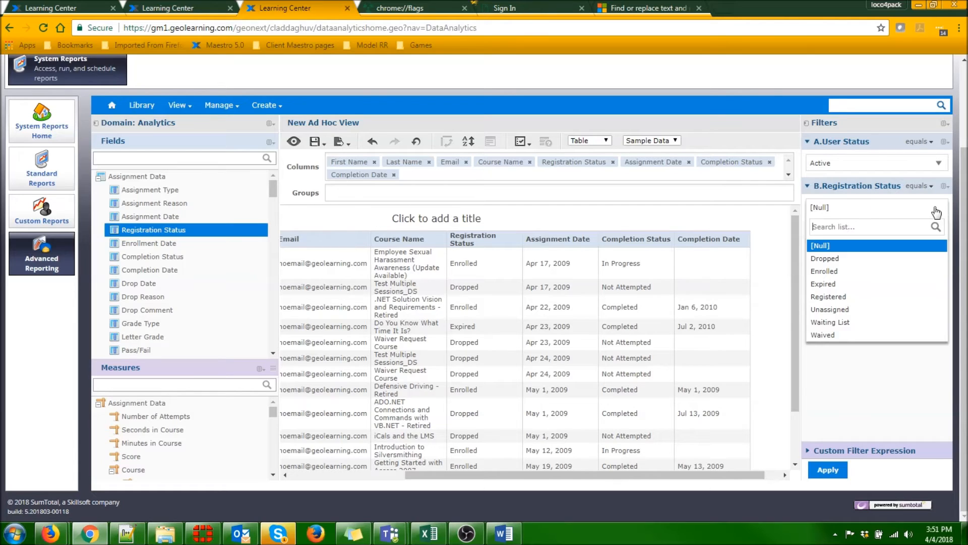
click(844, 272)
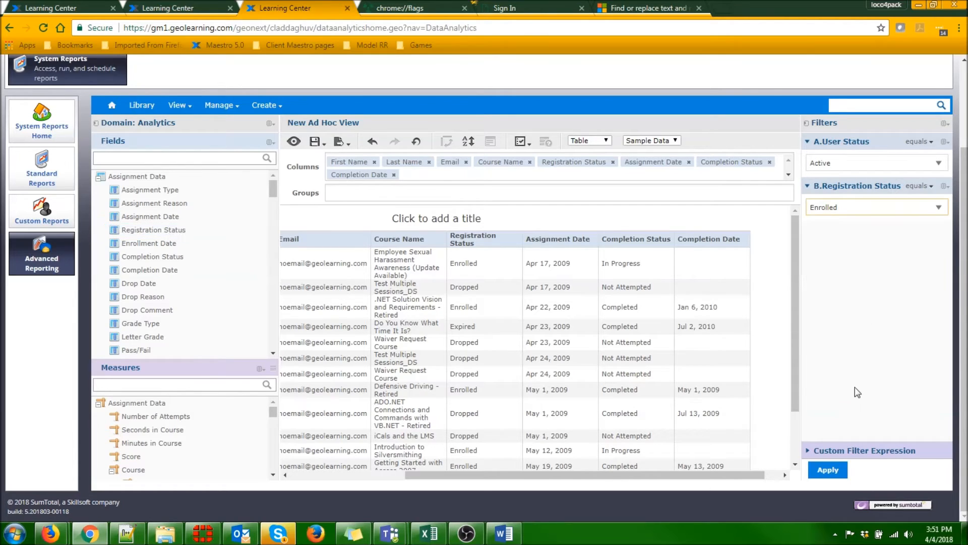
click(830, 472)
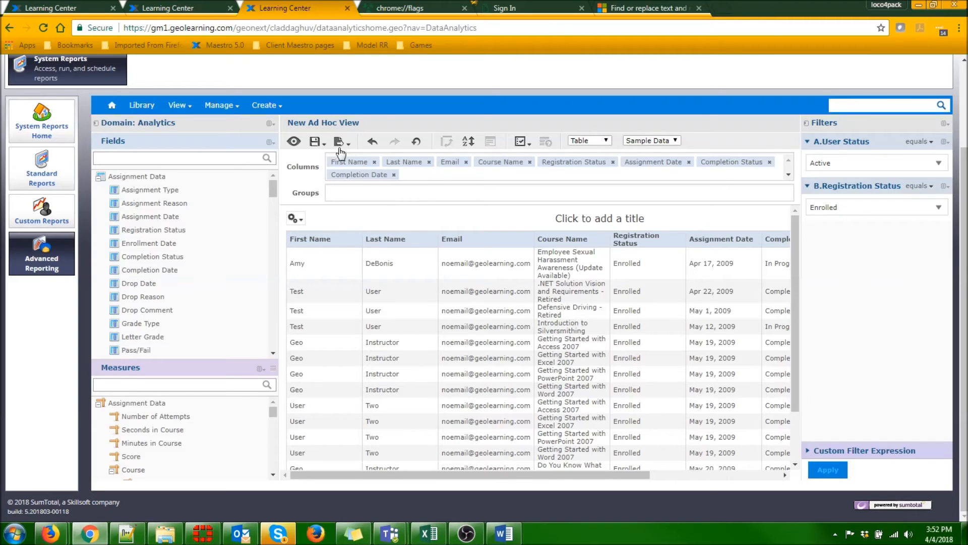
Start saving the ad hoc view together with a new report, naming the data view "Assignment report View".
click(315, 142)
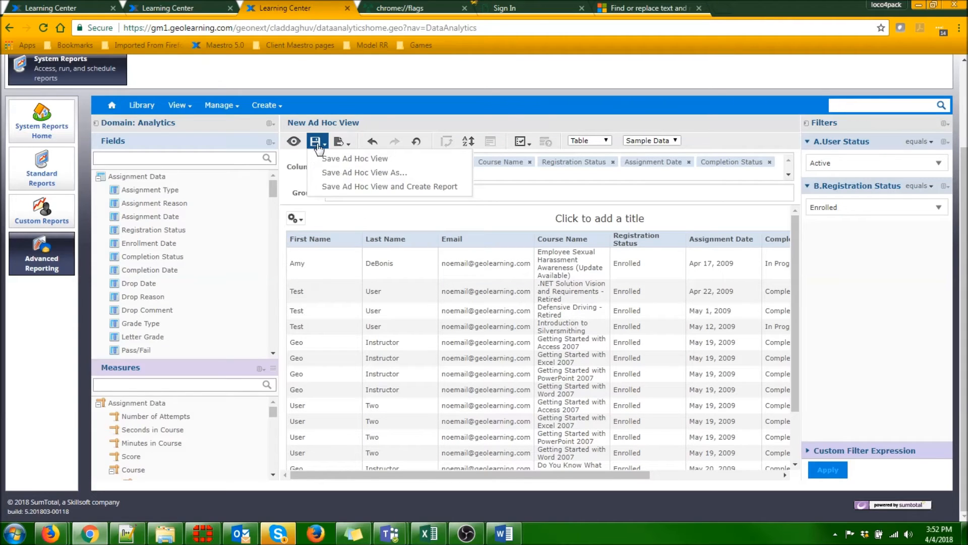
mouse_move(313, 141)
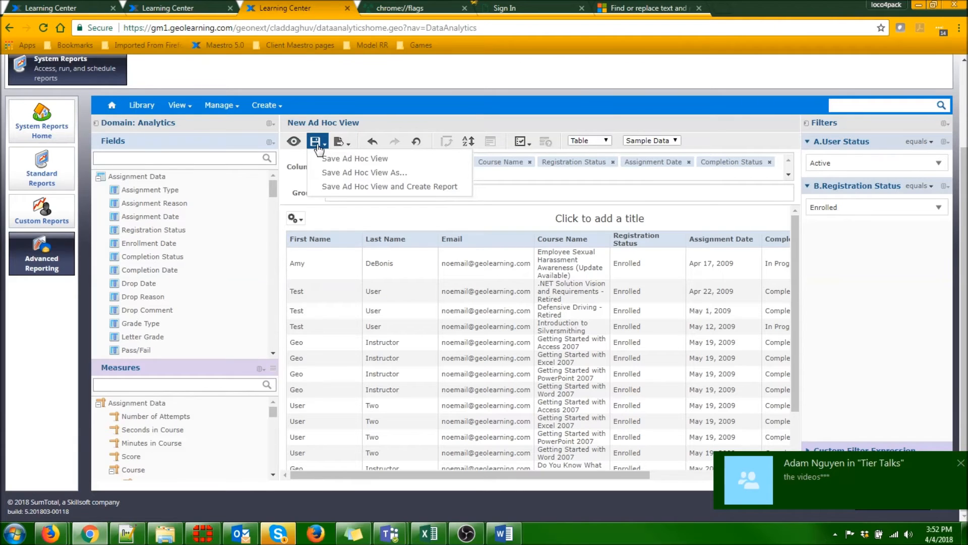
click(329, 187)
click(412, 297)
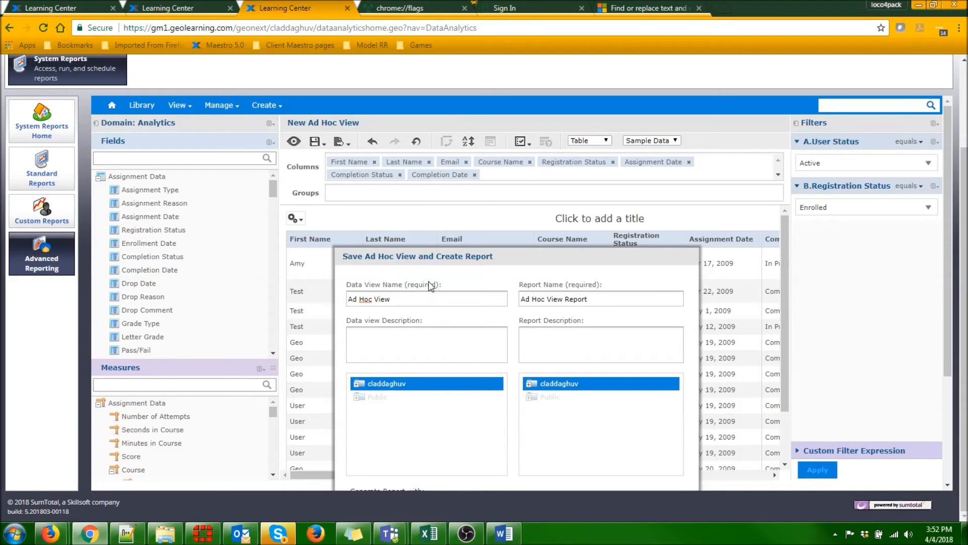
text(Assign)
text(ment report)
key(Delete)
key(Delete)
key(Delete)
key(Delete)
Name the accompanying report "Assignment Report".
drag(561, 300, 456, 319)
key(Delete)
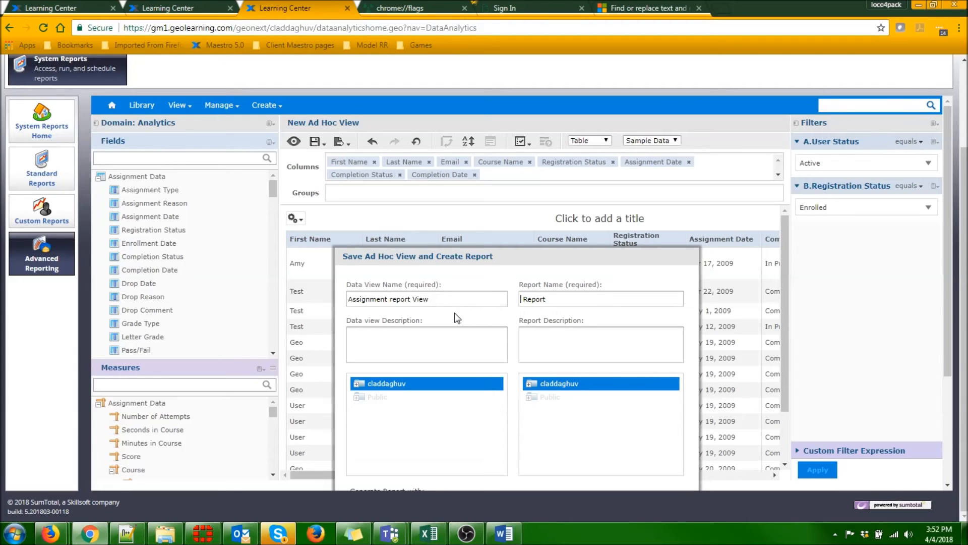
text(Assignment)
Choose the adhoc folder as the save location and save the view and report with the default report template.
click(357, 385)
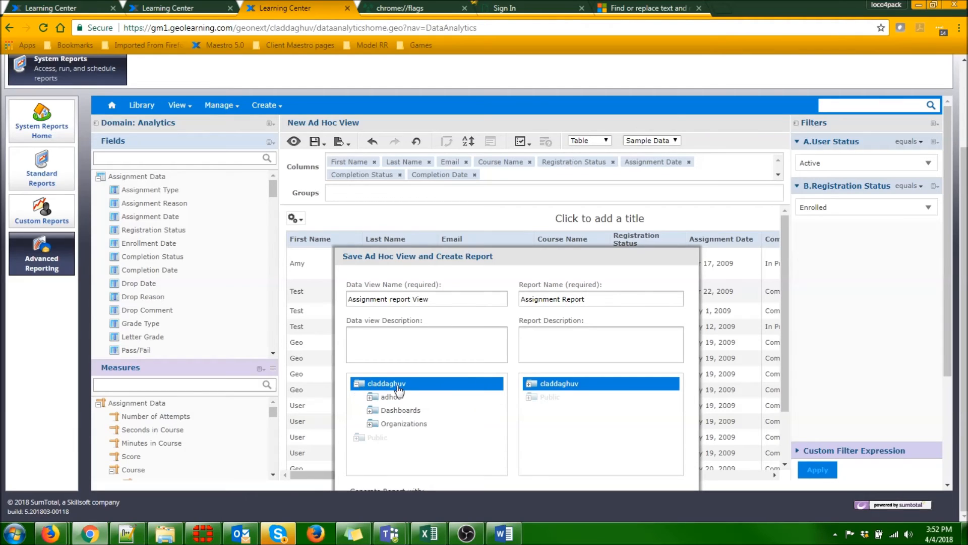
click(398, 396)
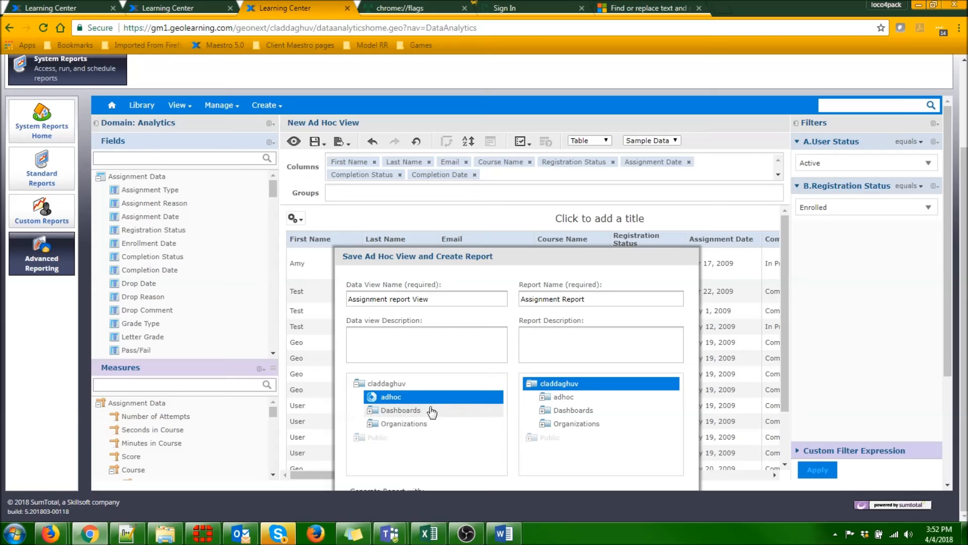
scroll(379, 374, down, 3)
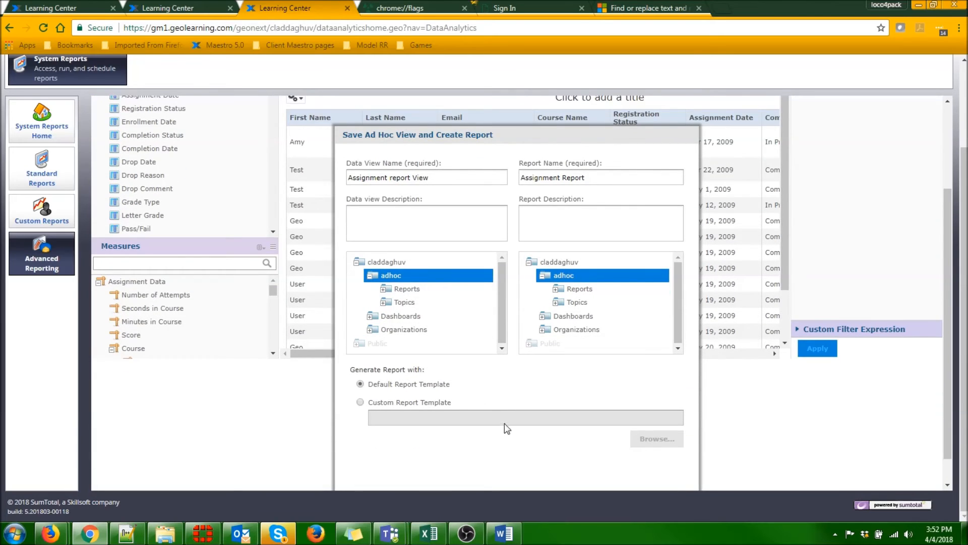
scroll(358, 418, down, 1)
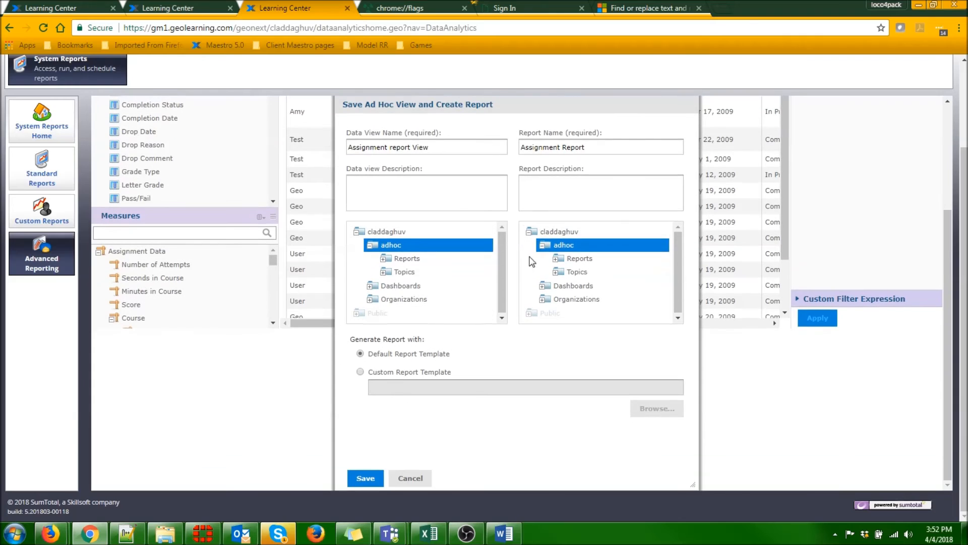
click(365, 479)
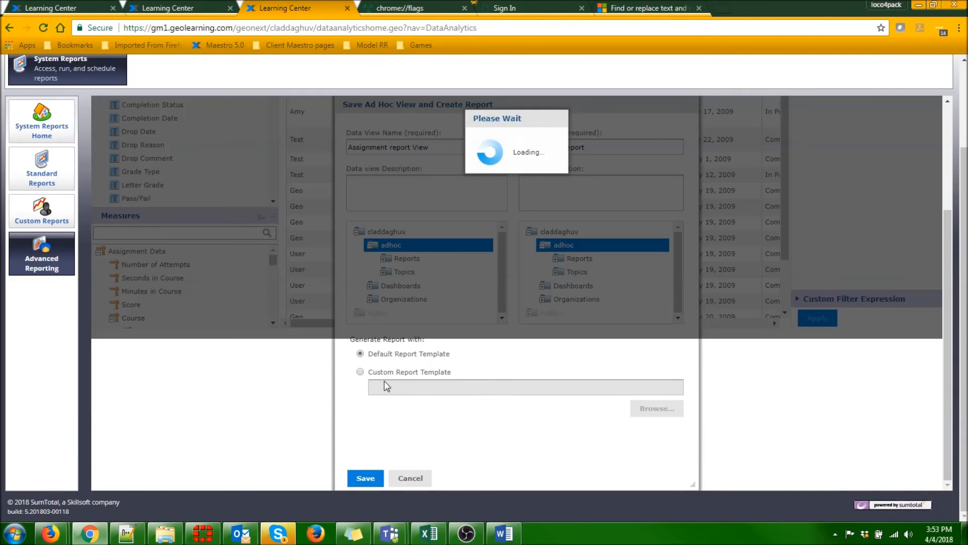
scroll(478, 332, up, 5)
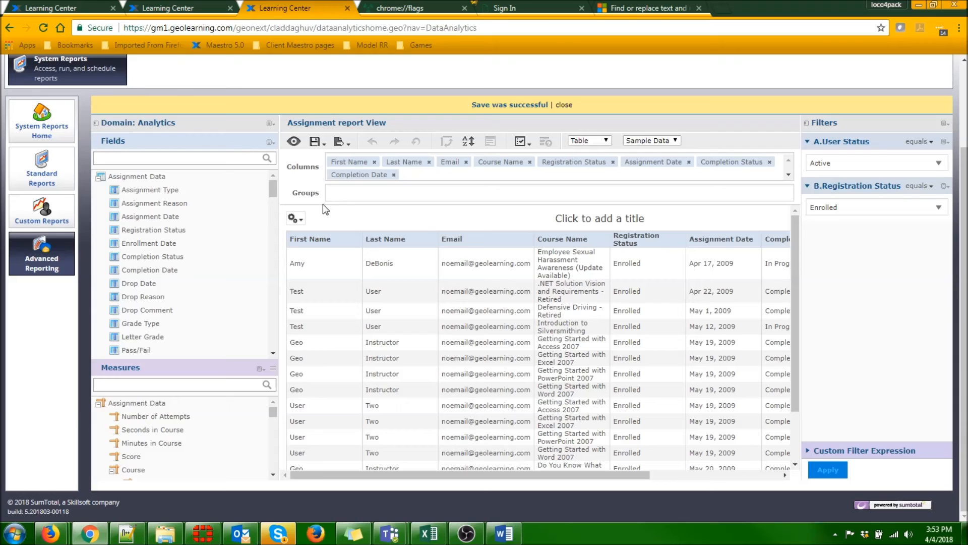
Export the view as CSV and open the downloaded file in Excel, maximized with the older report window out of the way.
click(340, 143)
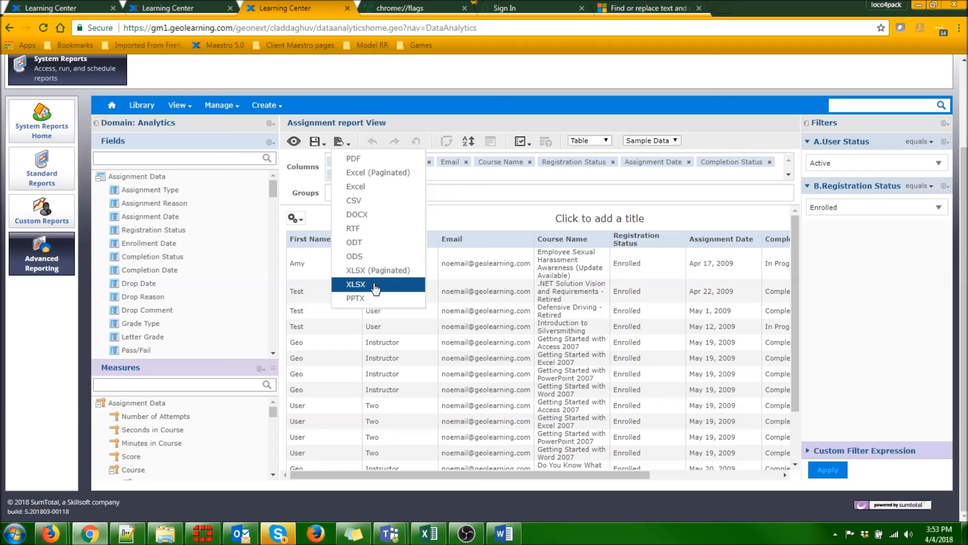
click(378, 201)
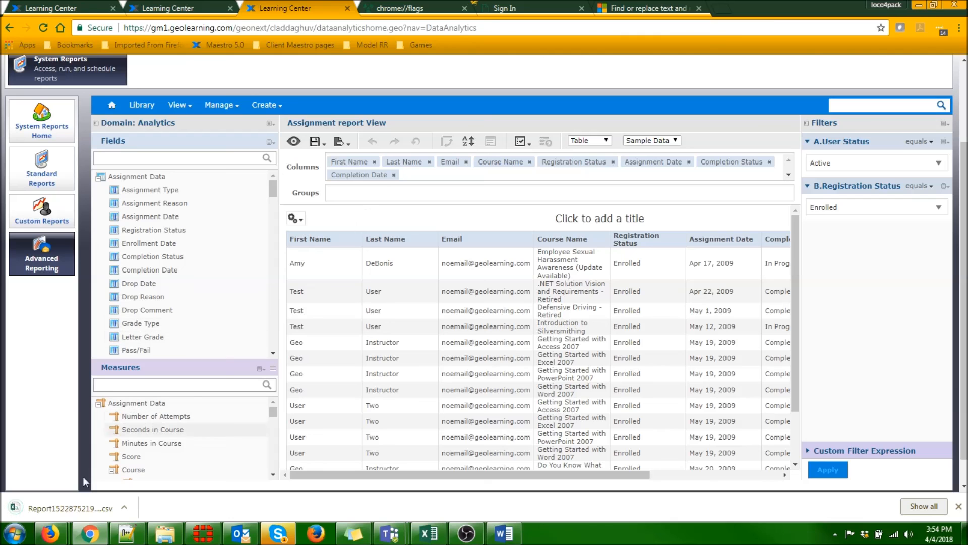
click(49, 504)
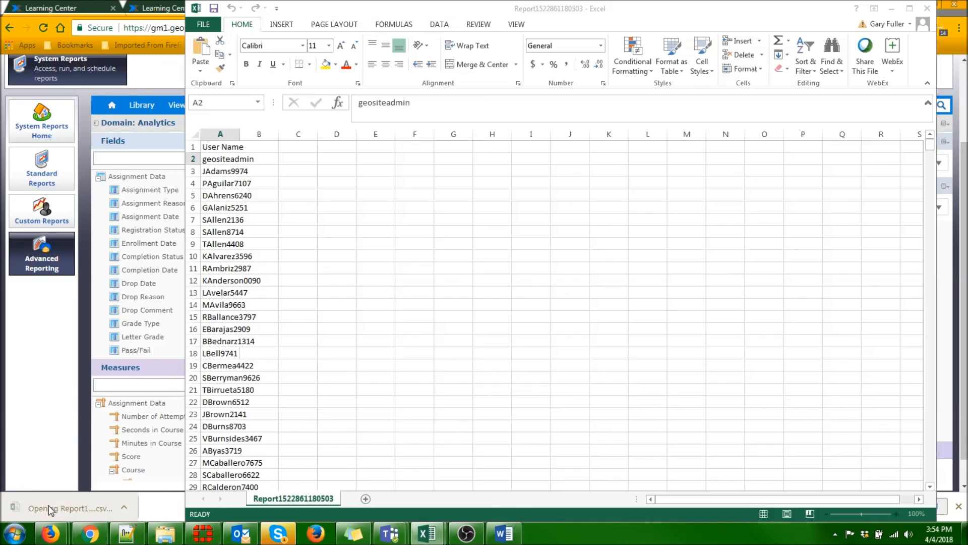
click(891, 10)
drag(379, 42, 451, 0)
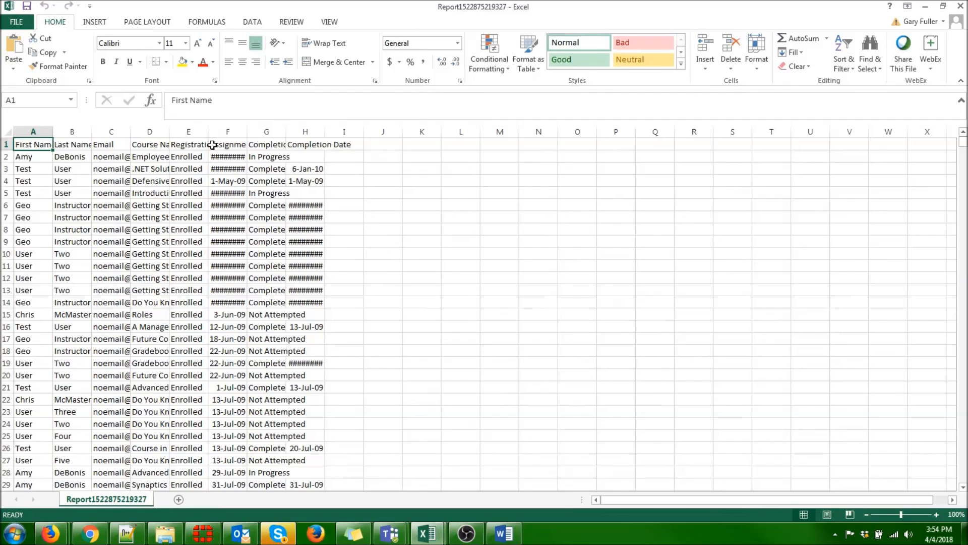
Widen the Assignment Date and Completion Date columns so that their dates fit.
drag(248, 132, 272, 132)
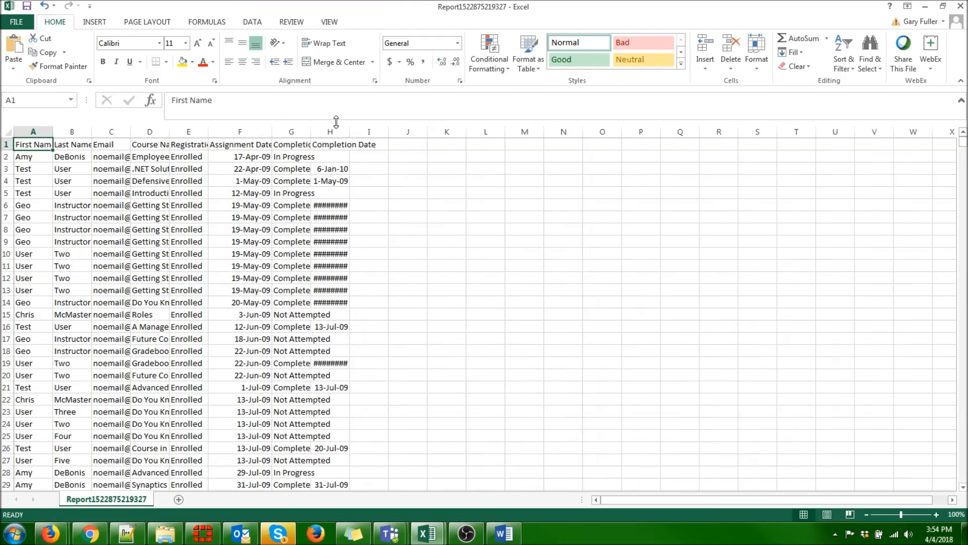
click(356, 132)
drag(350, 132, 391, 132)
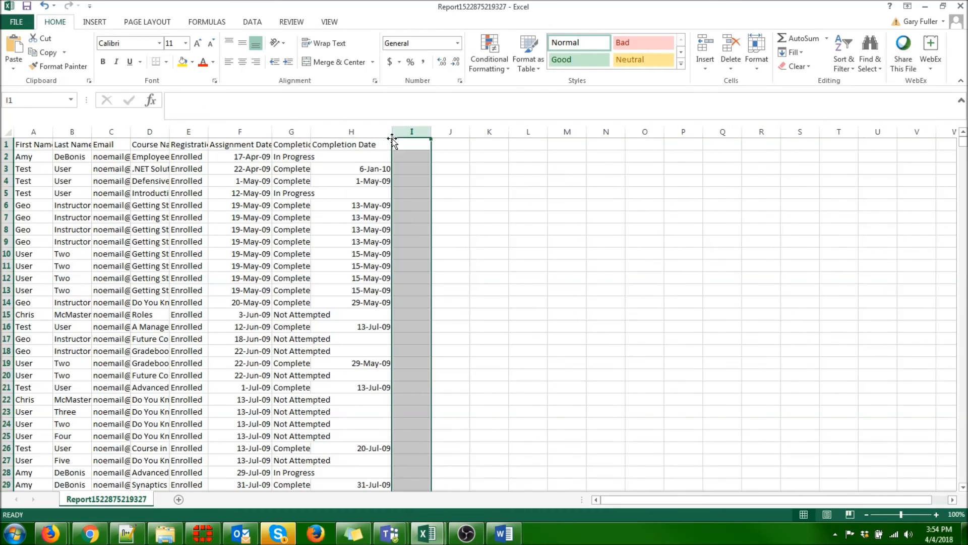
click(579, 241)
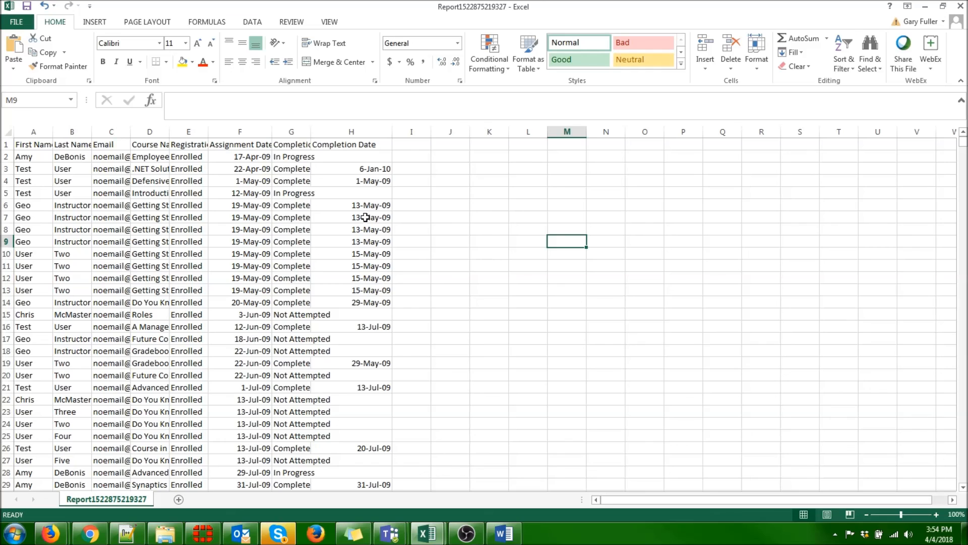